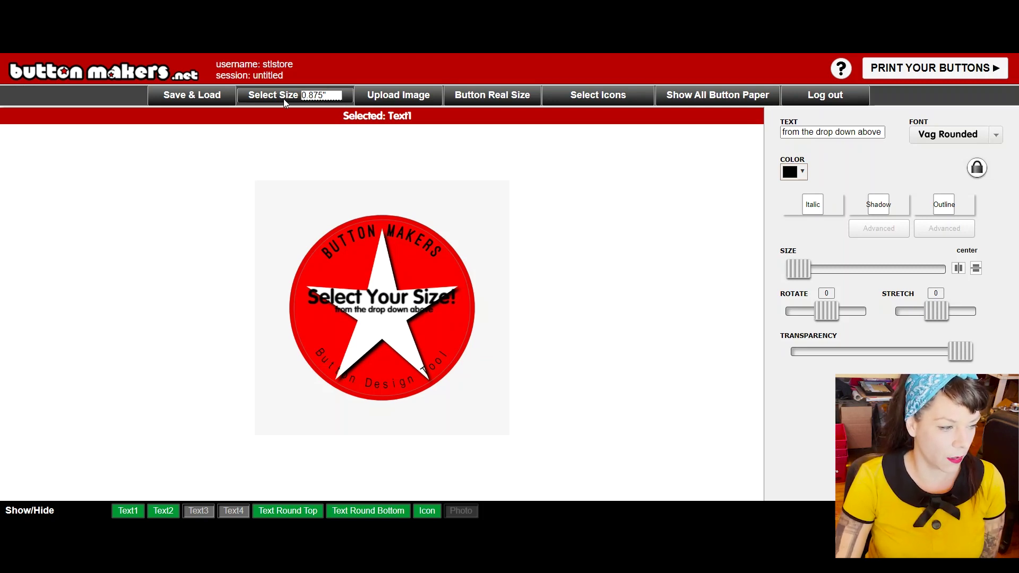
- Change the button size to Round 1.25" and confirm the change
left_click(311, 99)
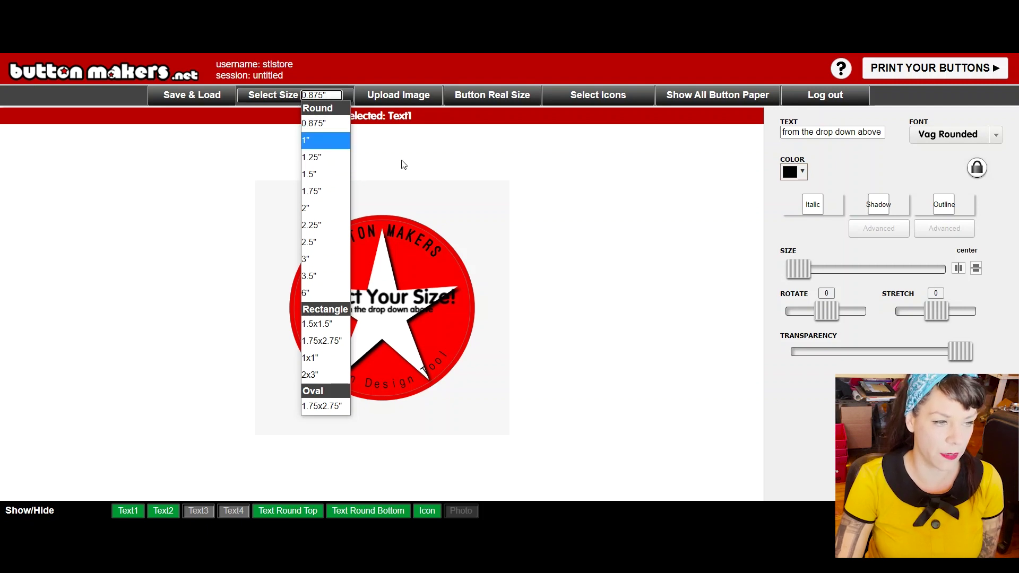
left_click(311, 99)
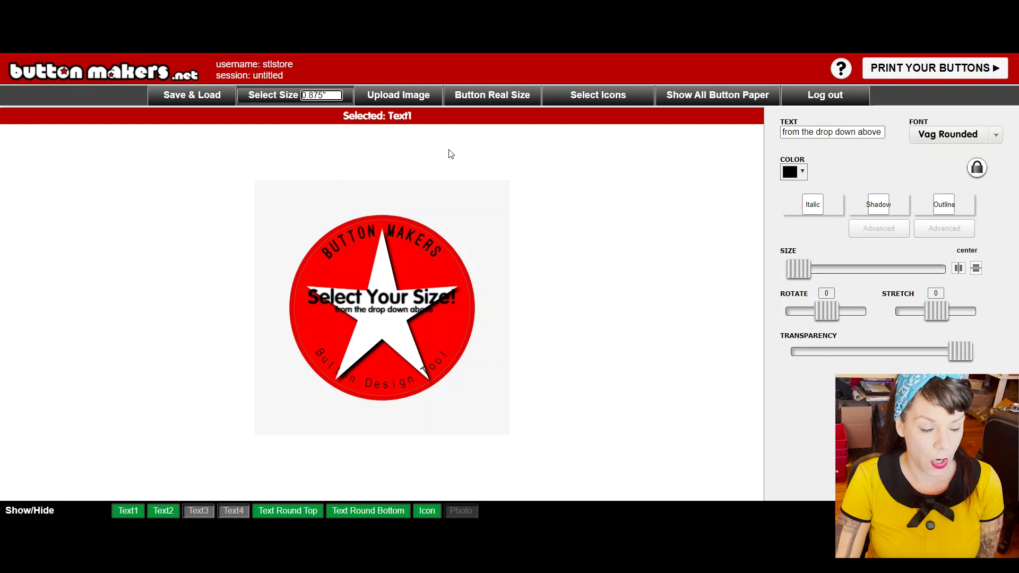
left_click(313, 101)
left_click(319, 157)
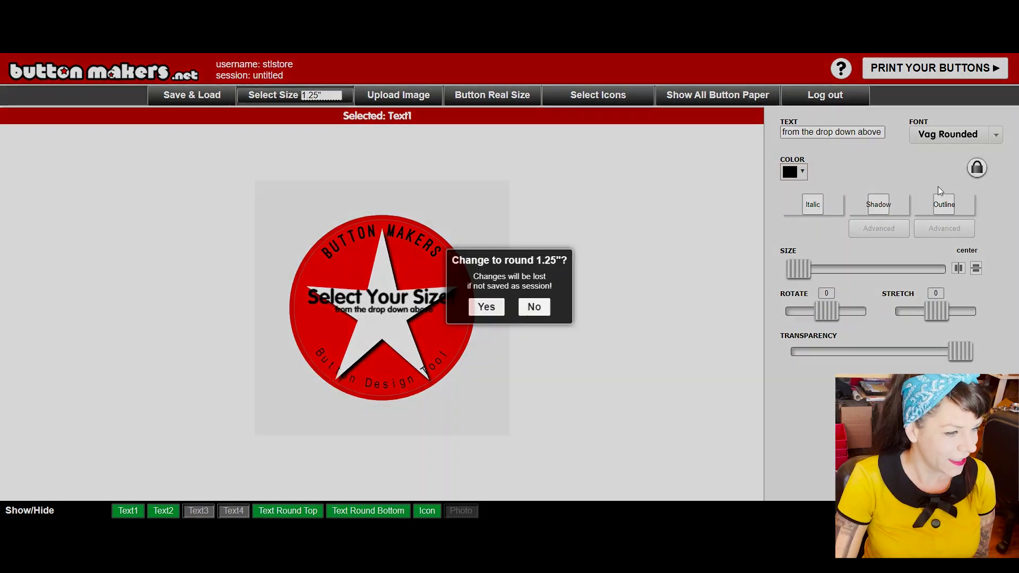
left_click(493, 310)
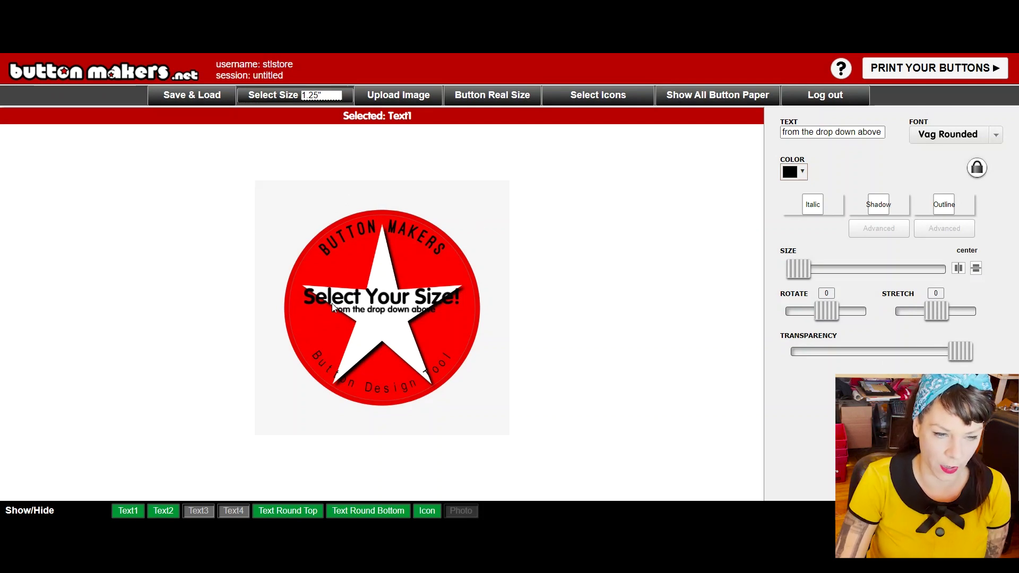
- Hide Text1, Text2, the curved top and bottom texts, and the star icon
left_click(128, 511)
left_click(159, 510)
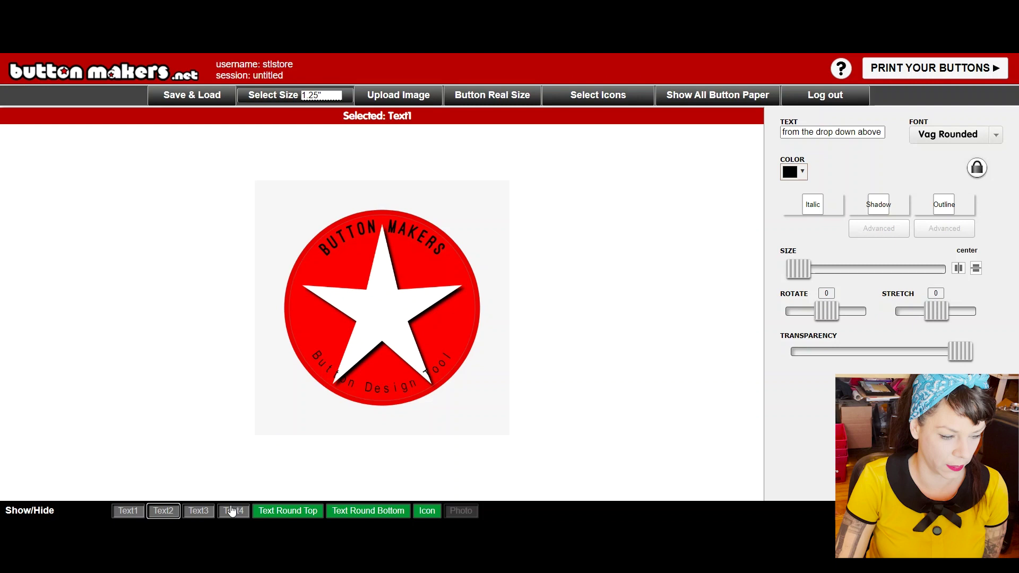
left_click(287, 511)
left_click(344, 510)
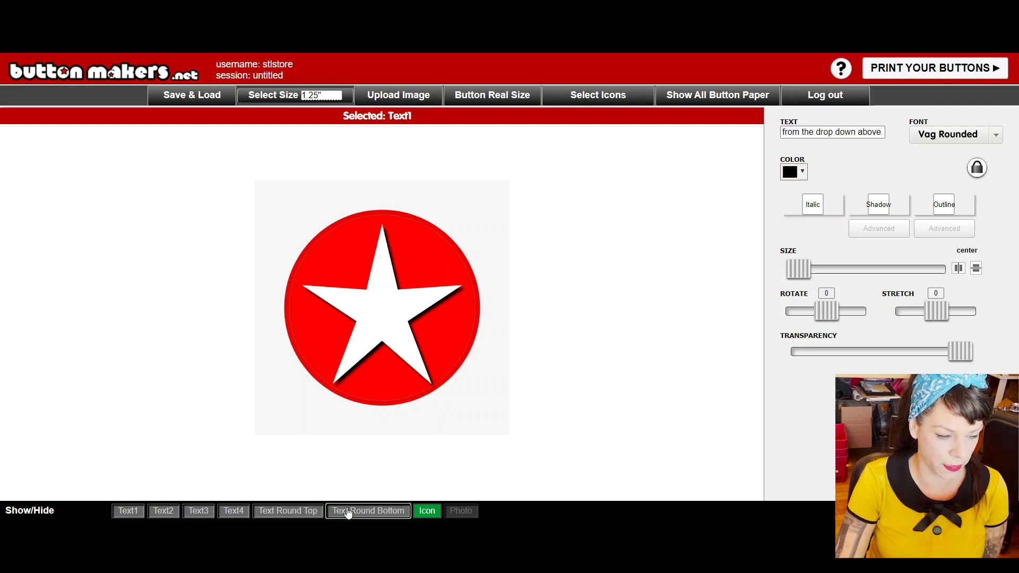
left_click(427, 510)
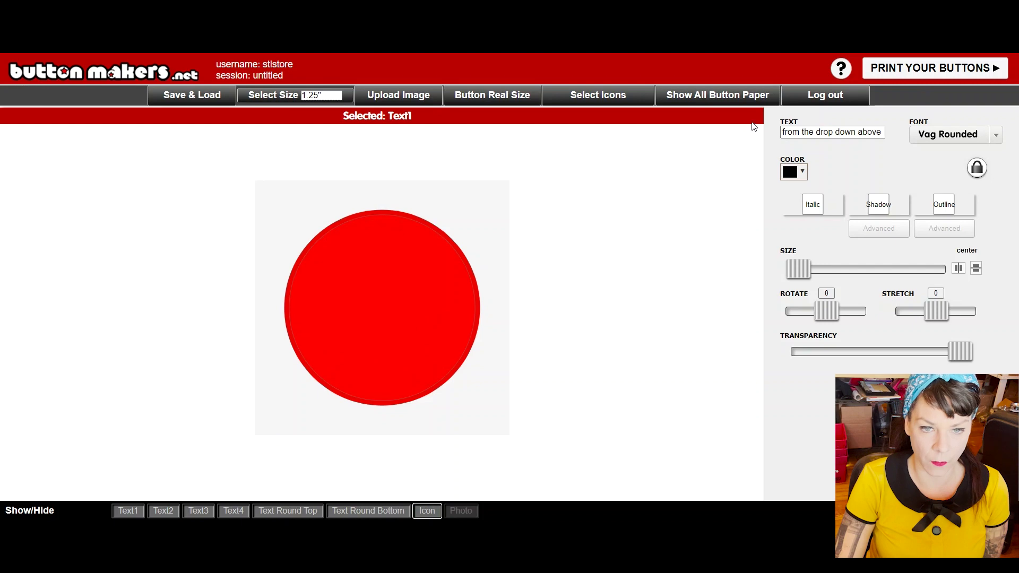
- Upload the Sulley picture from the Desktop into the Photo layer
left_click(398, 96)
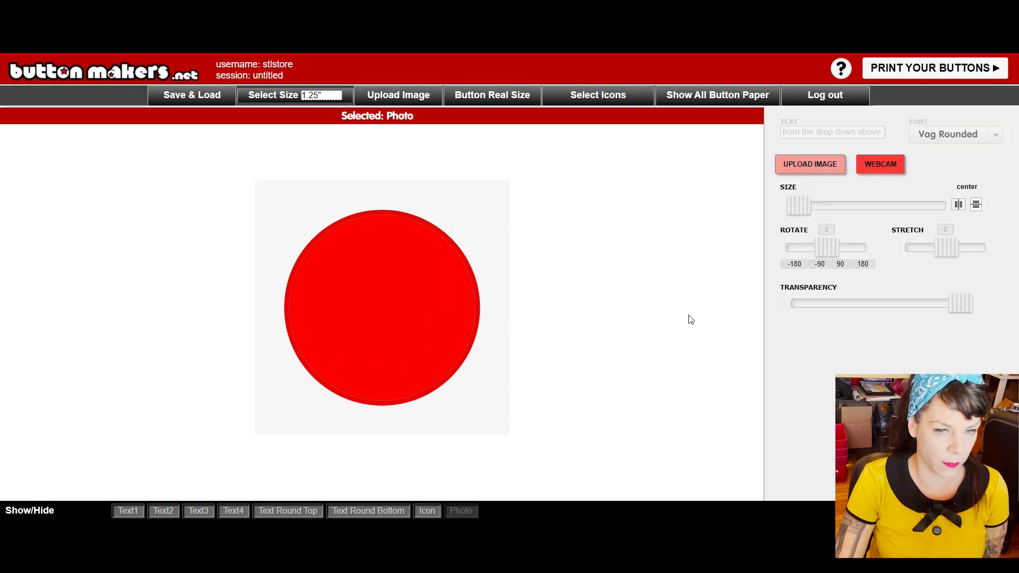
left_click(821, 169)
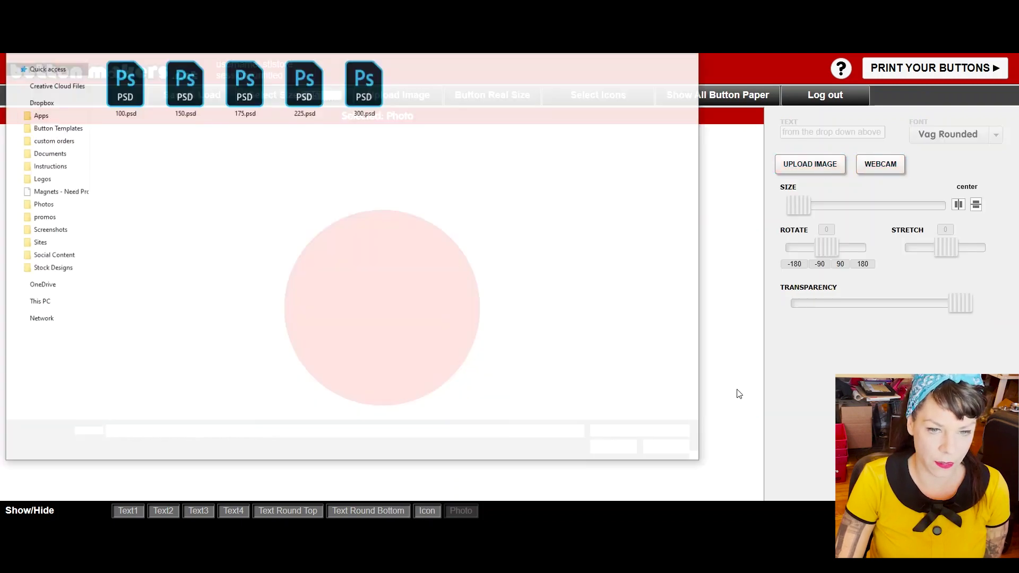
left_click(43, 119)
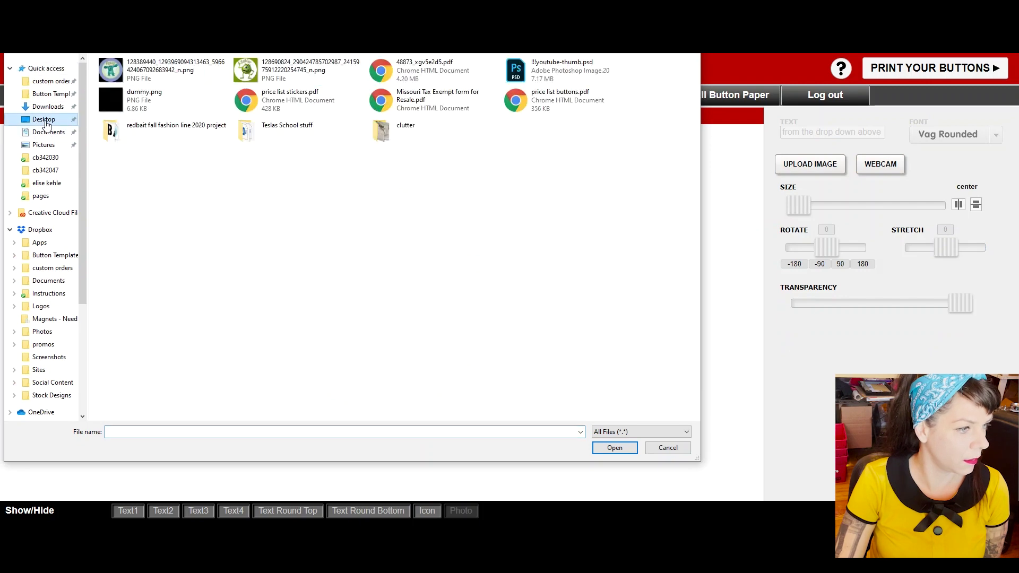
left_click(148, 78)
left_click(618, 450)
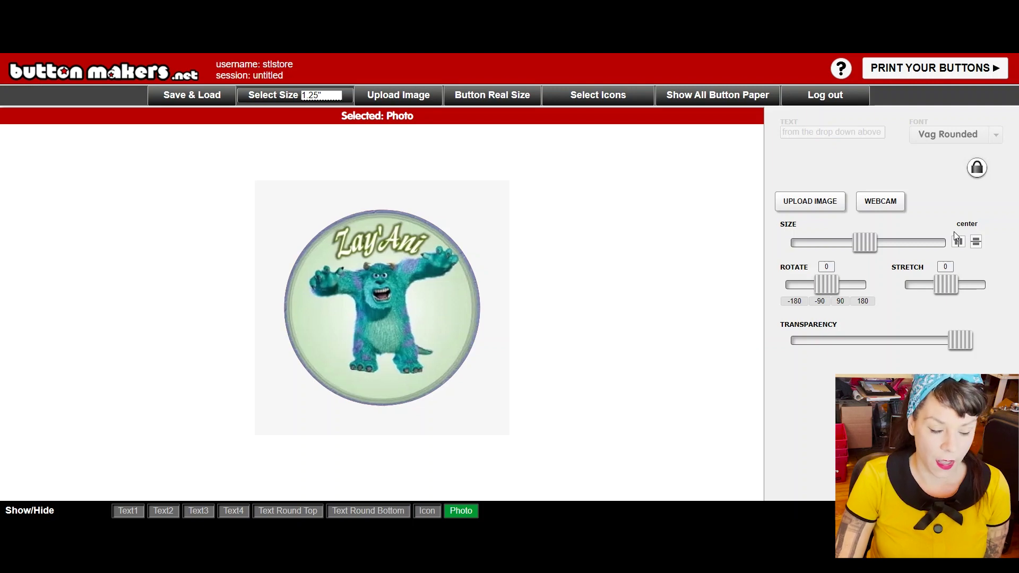
- Show the full button paper, position the Sulley photo, and try a blue background
left_click(685, 98)
left_click_drag(373, 317, 407, 314)
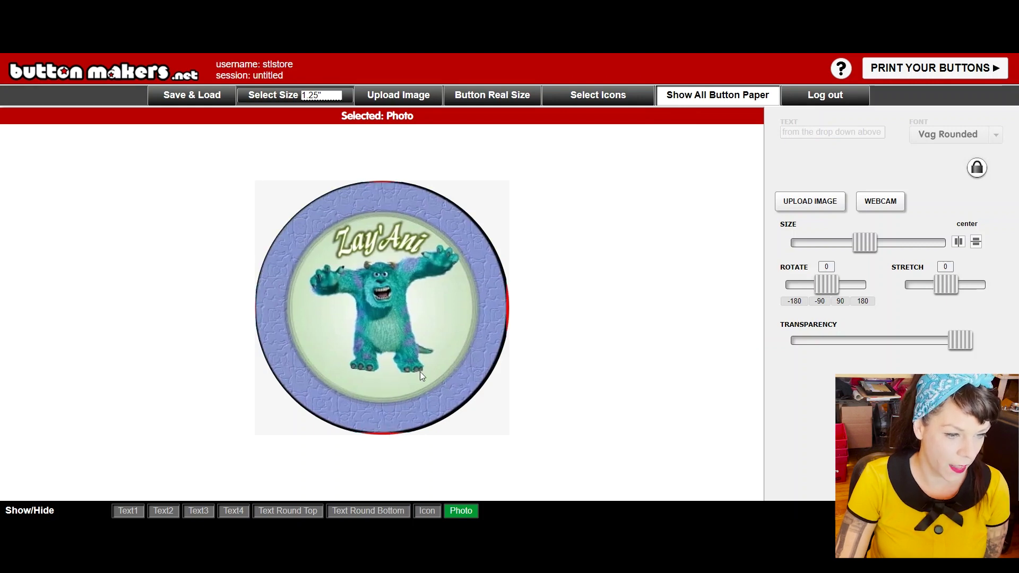
left_click_drag(450, 307, 406, 301)
left_click(483, 429)
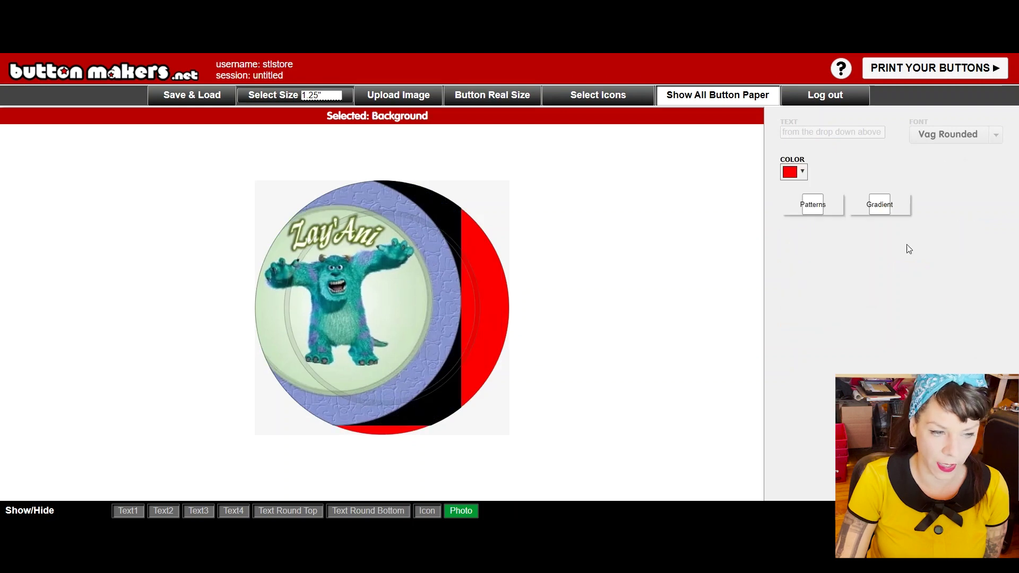
left_click(802, 173)
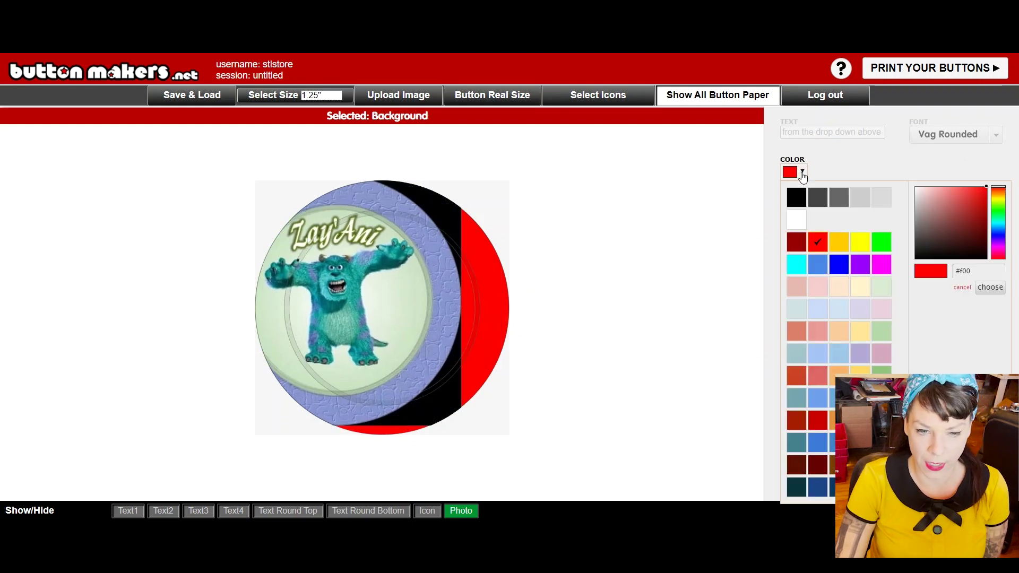
left_click(818, 264)
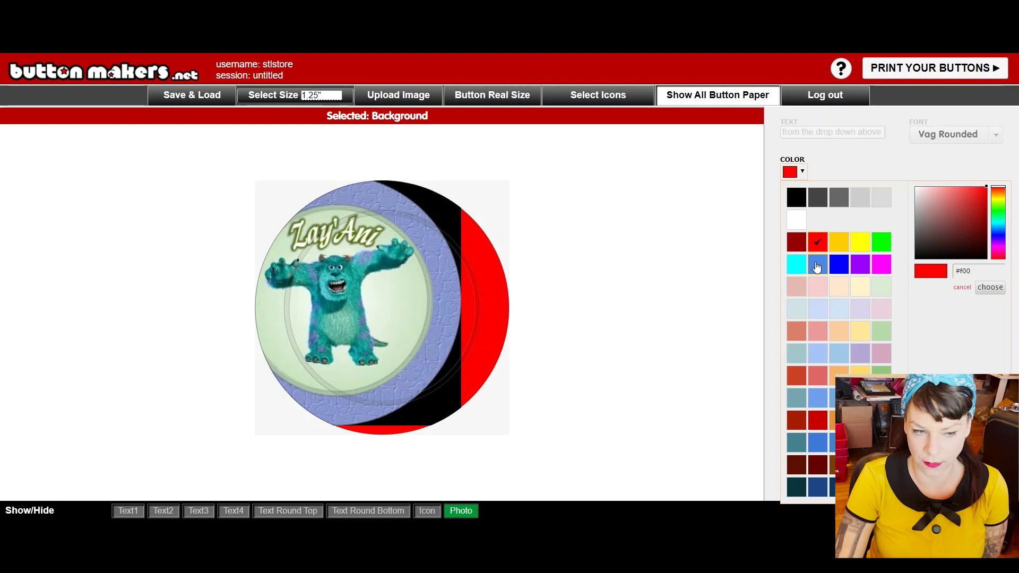
left_click_drag(366, 295, 396, 296)
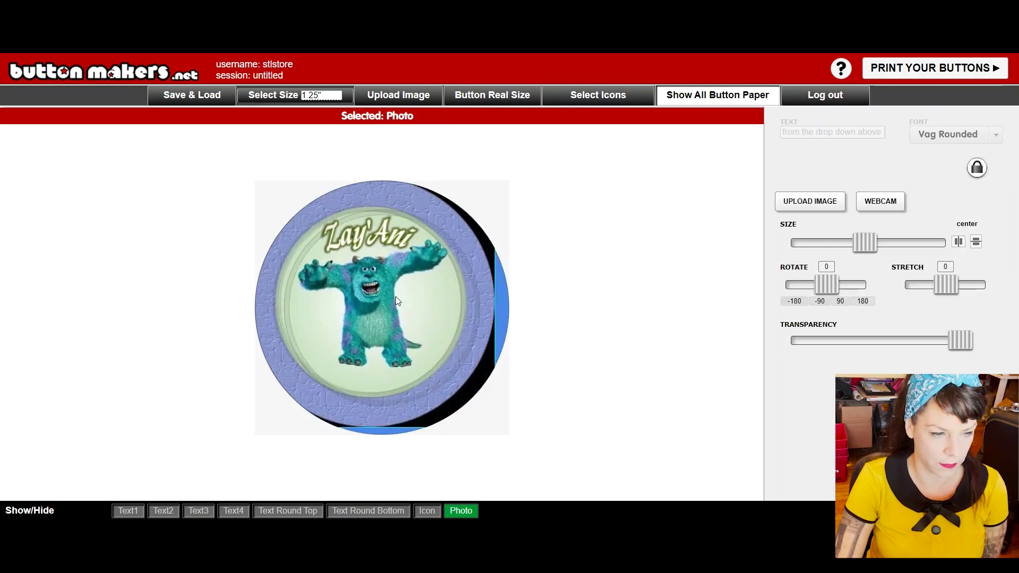
left_click_drag(421, 241, 407, 243)
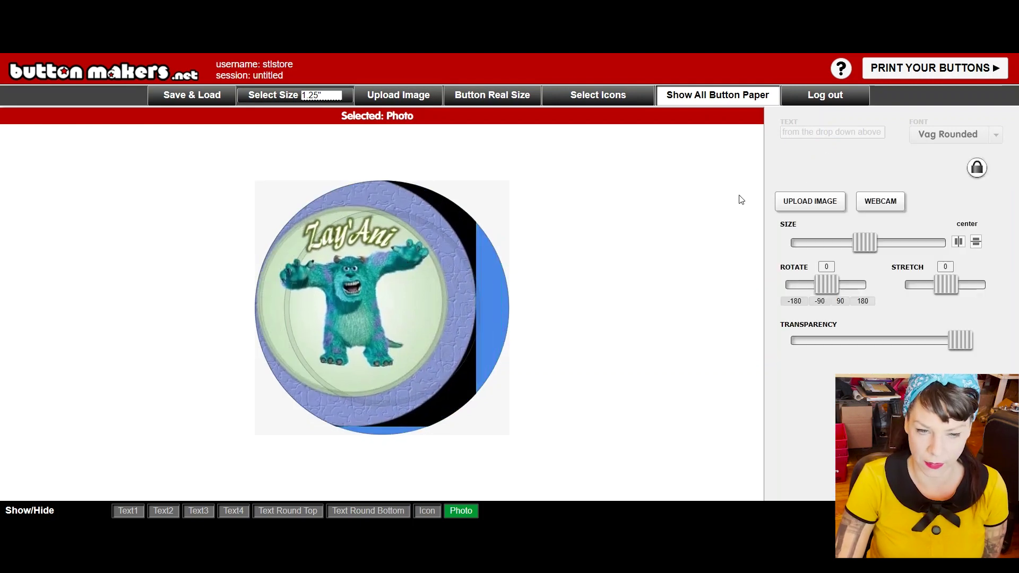
- Make the background black, recentre the photo and shrink it to leave a black ring
left_click(501, 289)
left_click(796, 171)
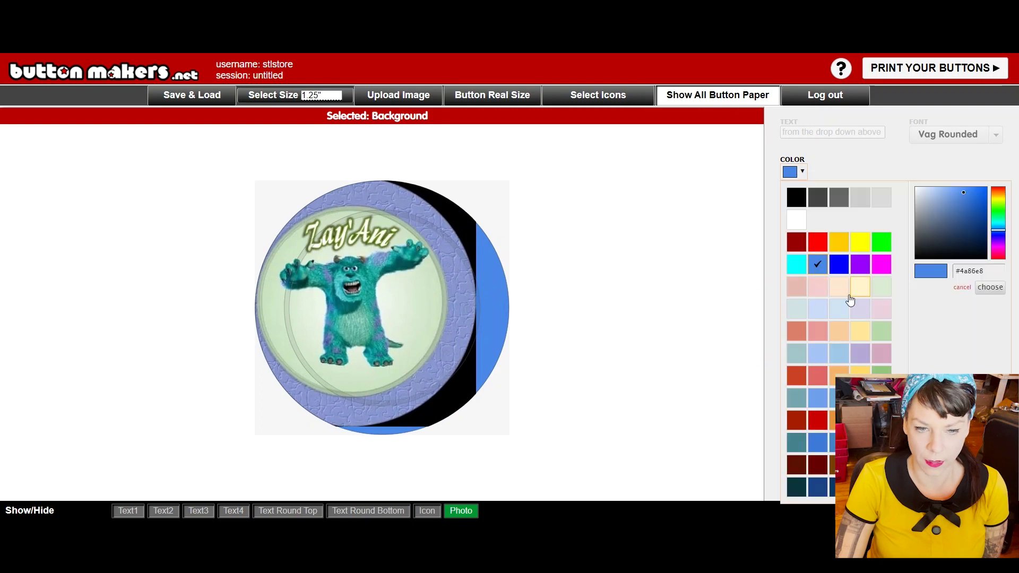
left_click(796, 204)
left_click_drag(414, 275, 444, 282)
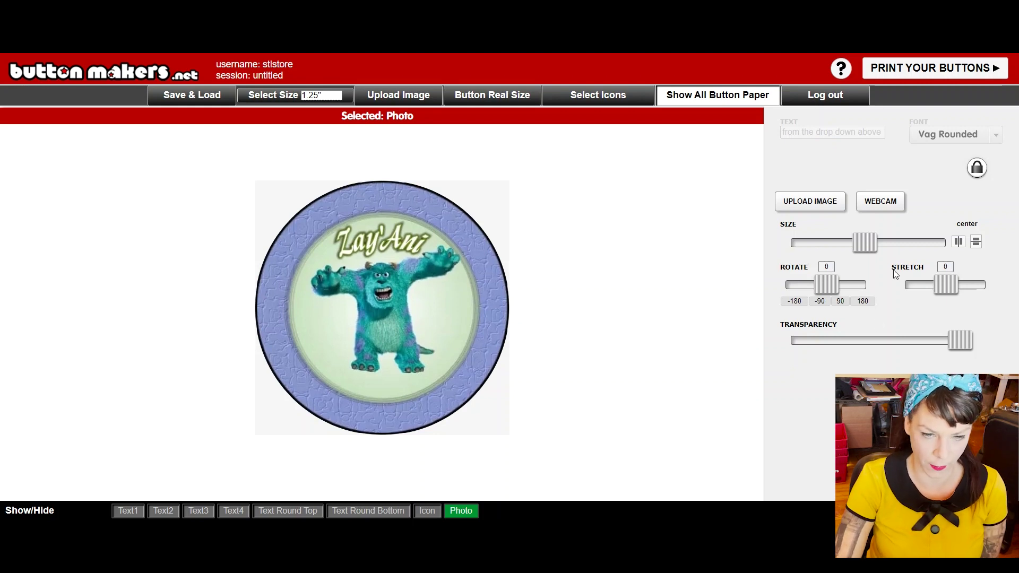
left_click_drag(871, 244, 865, 244)
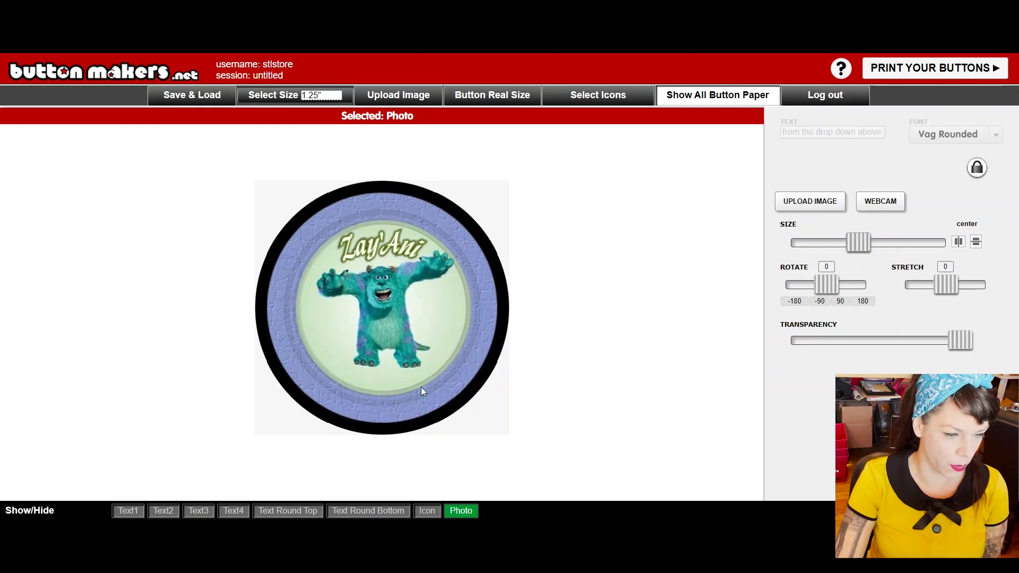
mouse_move(848, 247)
left_mouse_down()
mouse_move(833, 235)
mouse_move(849, 246)
left_mouse_up()
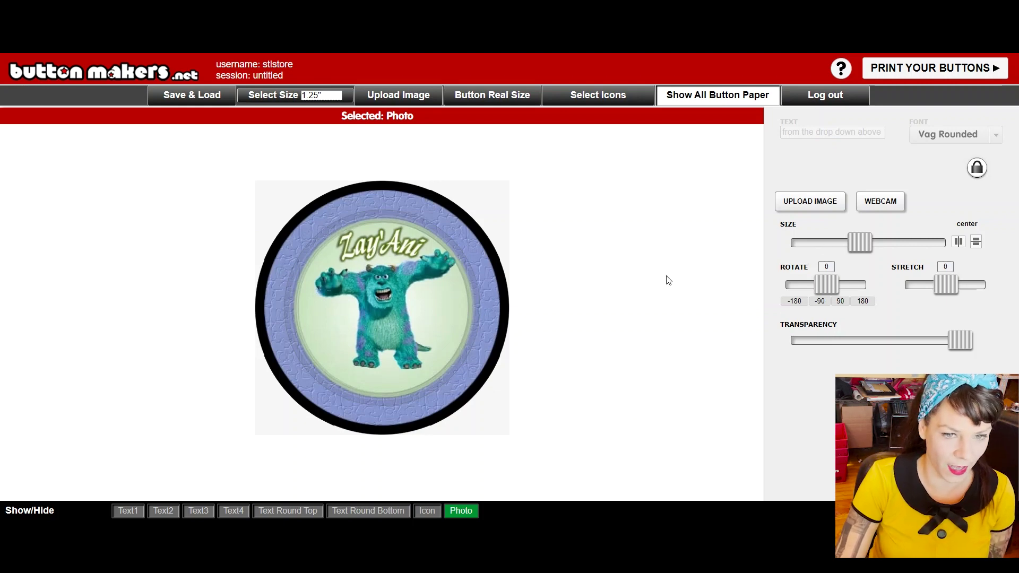
- Show the curved Button Makers top text and set its font to Lobster
left_click(128, 511)
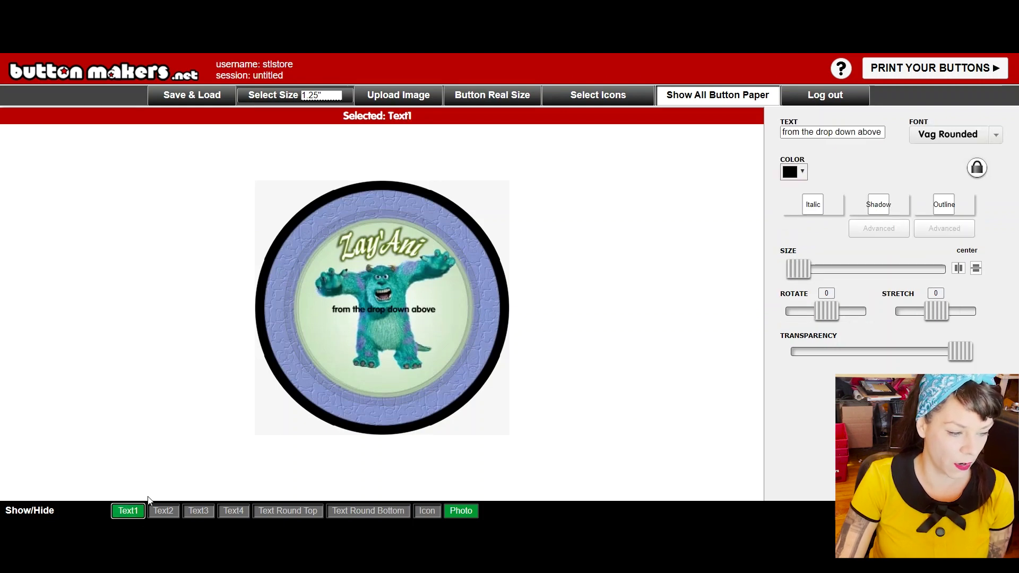
left_click(136, 509)
left_click(305, 511)
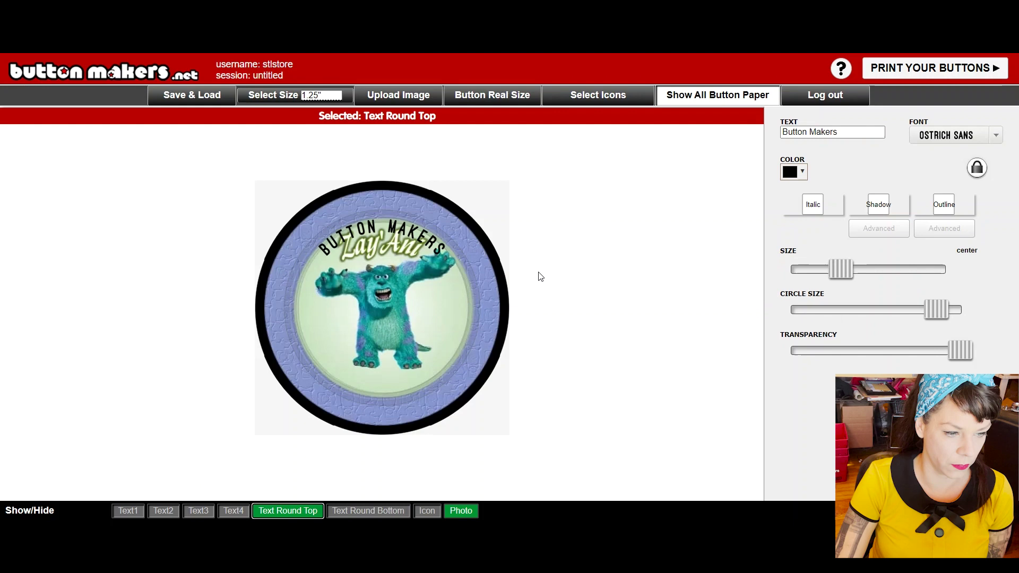
left_click(995, 135)
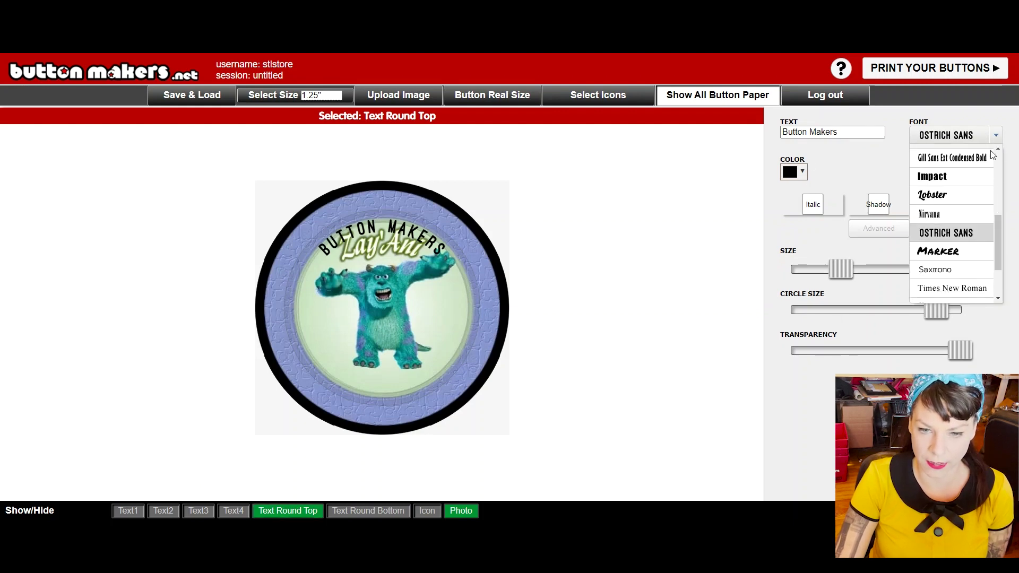
left_click(966, 196)
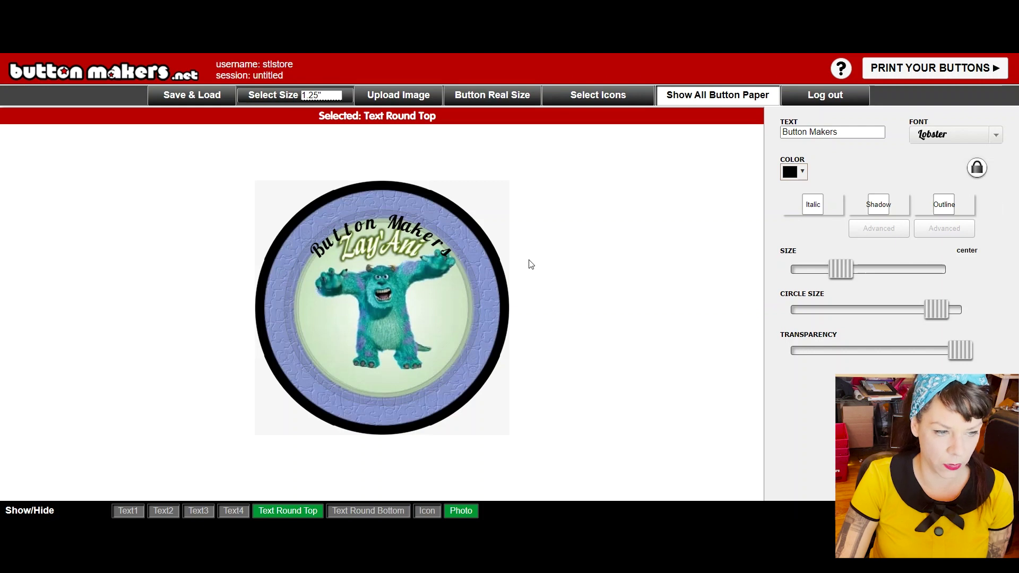
- Colour the curved top text pale green after trying cream and white
left_click(413, 226)
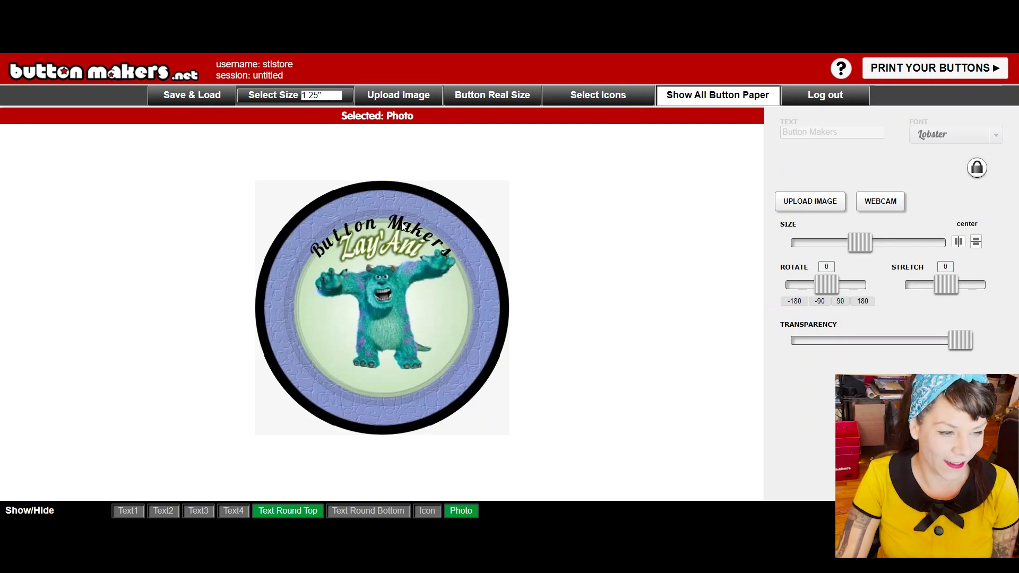
left_click(400, 227)
left_click(801, 173)
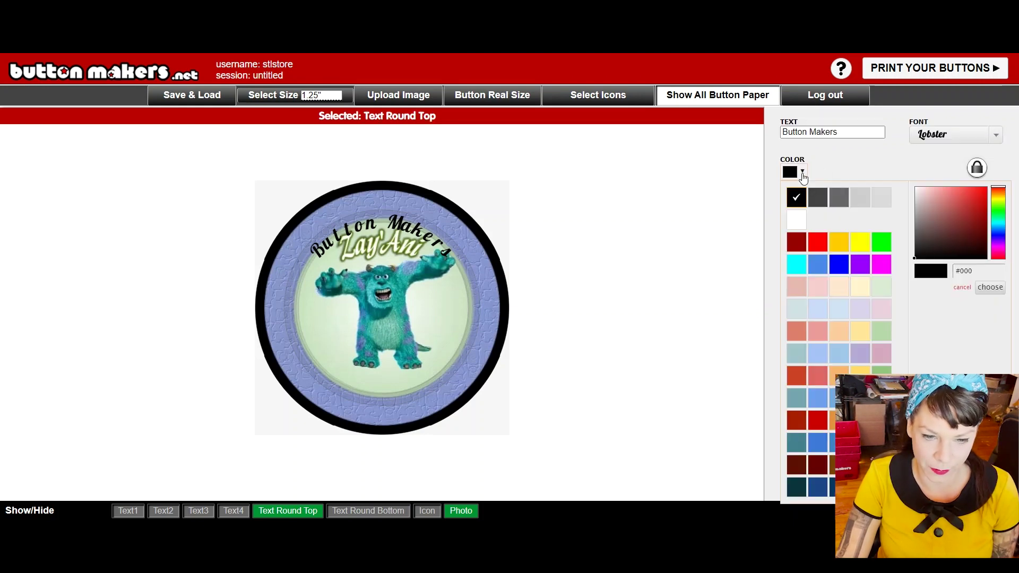
left_click(880, 287)
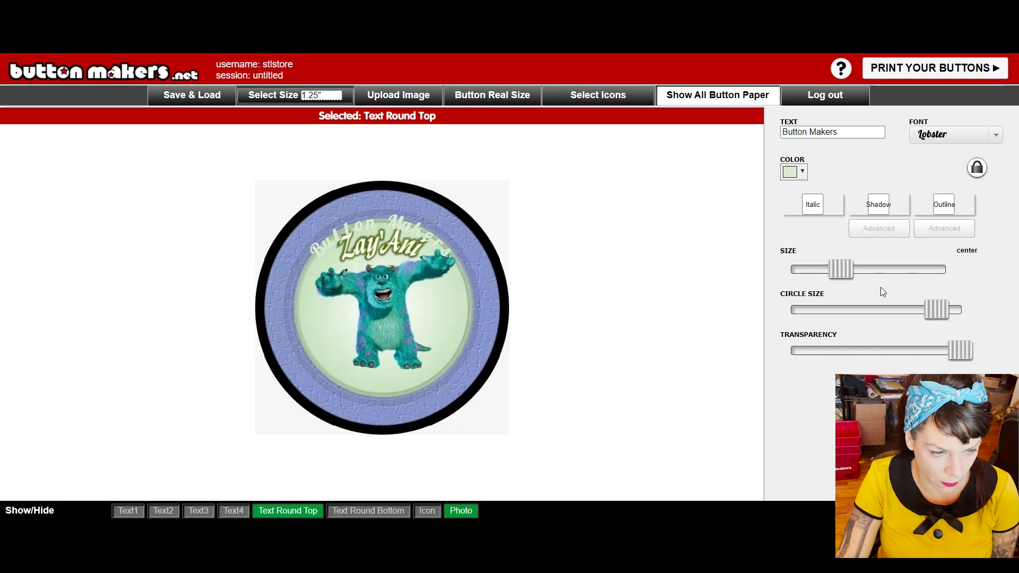
left_click(798, 176)
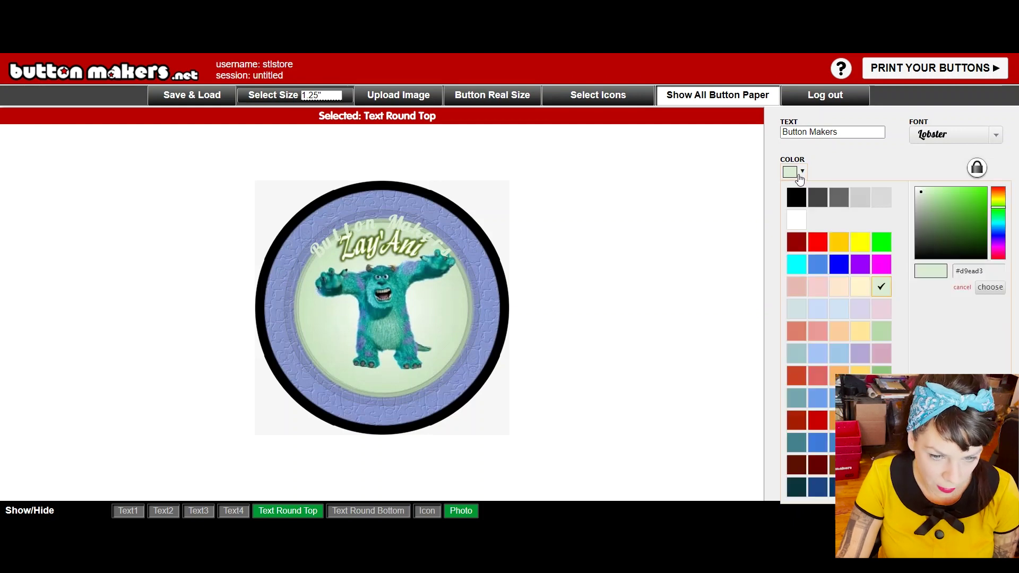
left_click(860, 287)
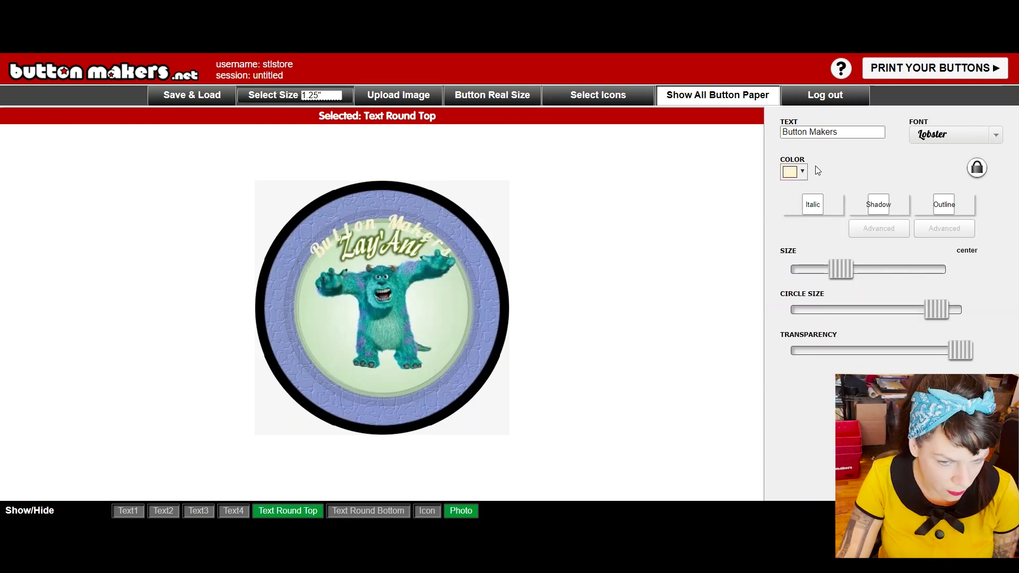
left_click(803, 174)
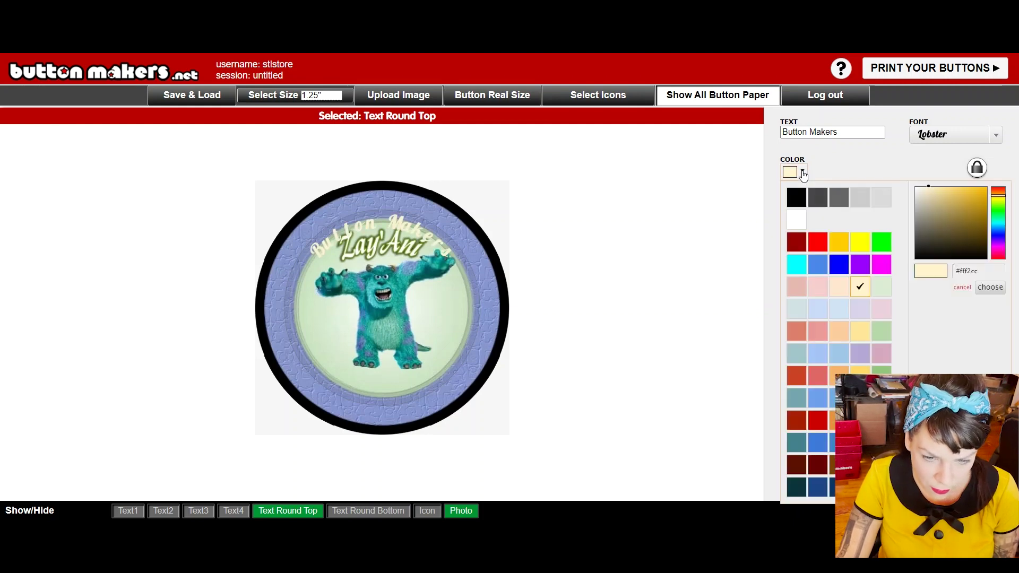
left_click(879, 287)
left_click(794, 172)
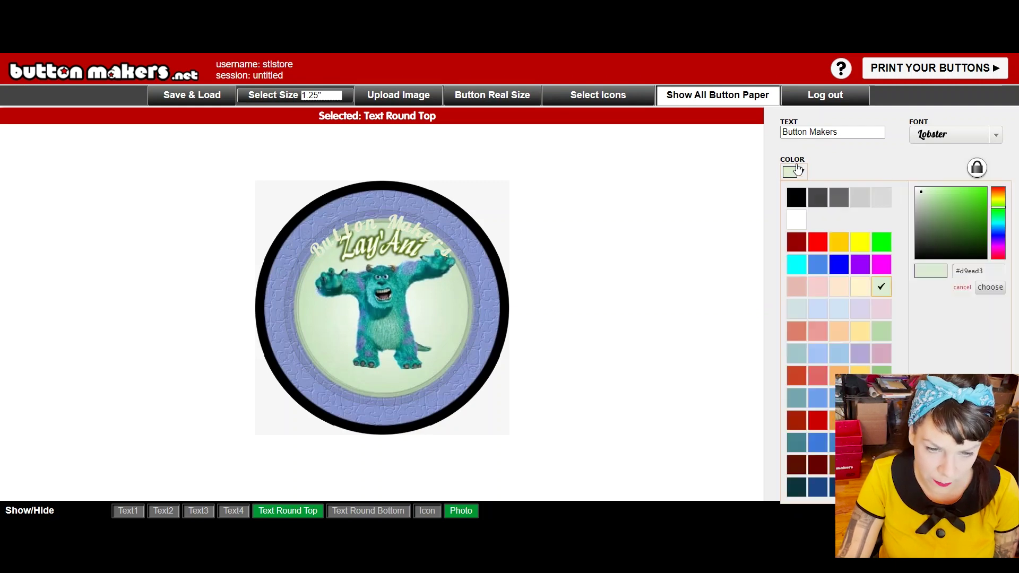
left_click(793, 217)
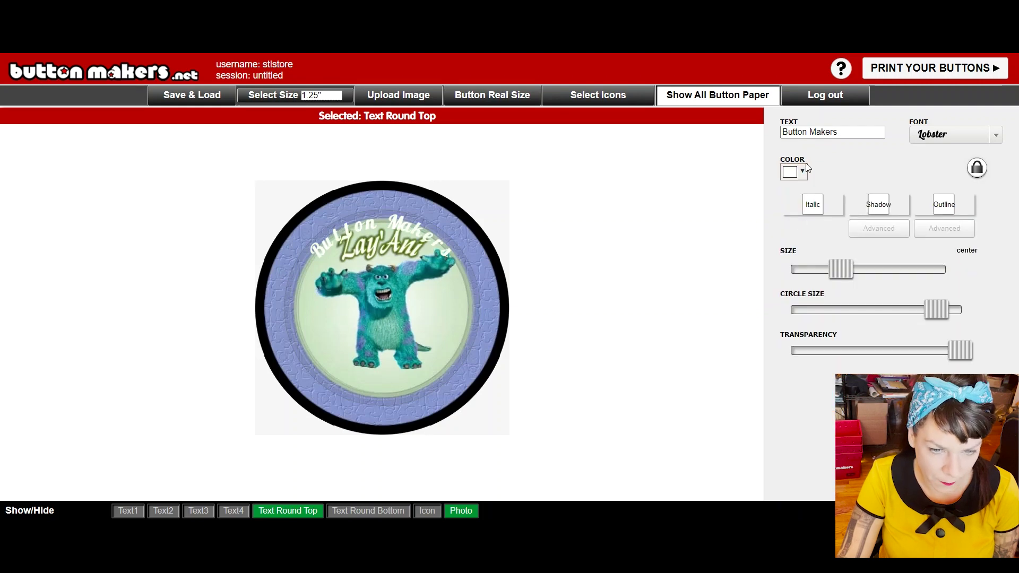
left_click(794, 172)
left_click(880, 287)
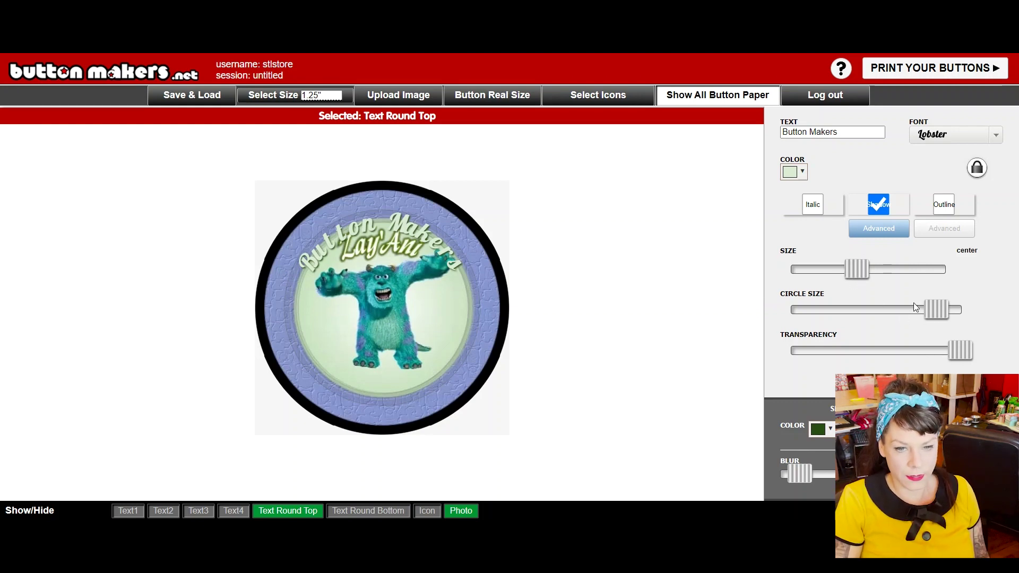
- Replace the curved text with a custom name, adjust its arc and size, then hide it
left_click_drag(932, 310, 915, 313)
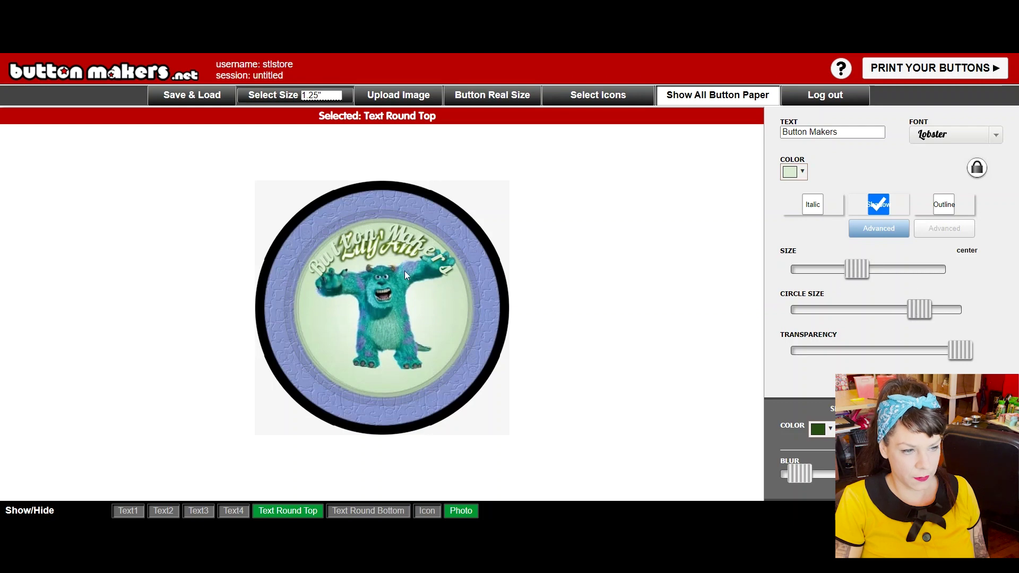
triple_click(843, 131)
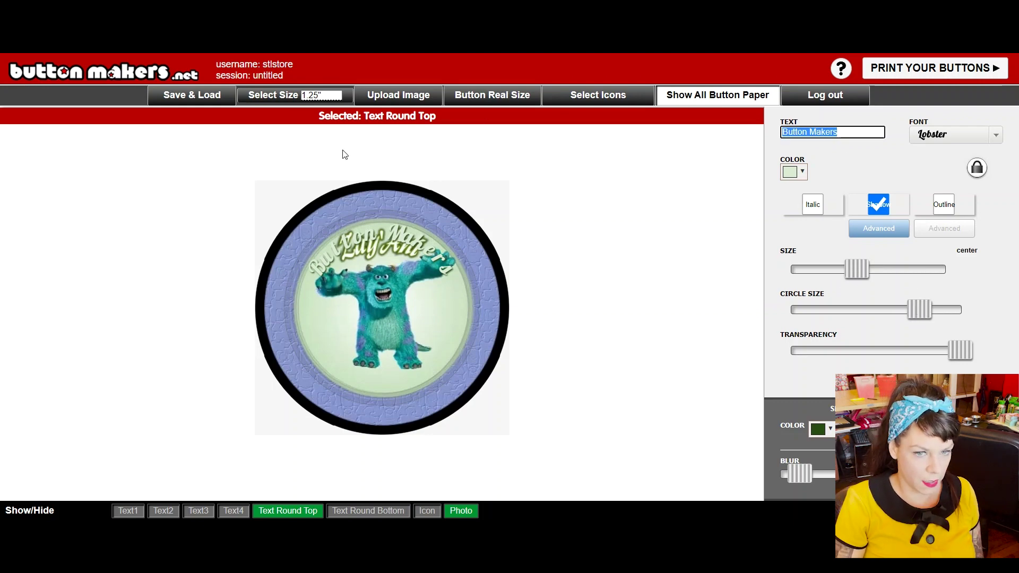
type("L")
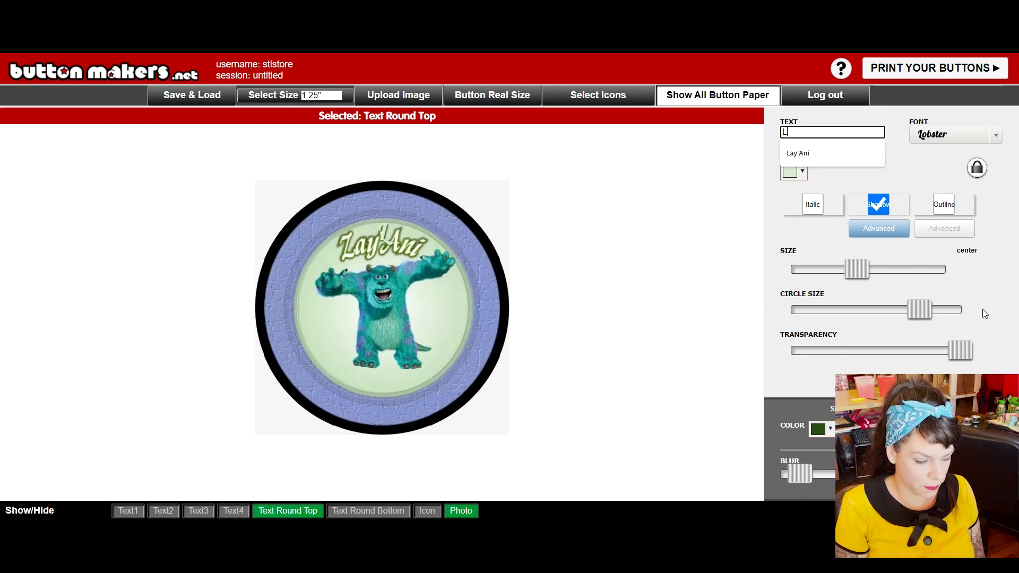
type("ay A")
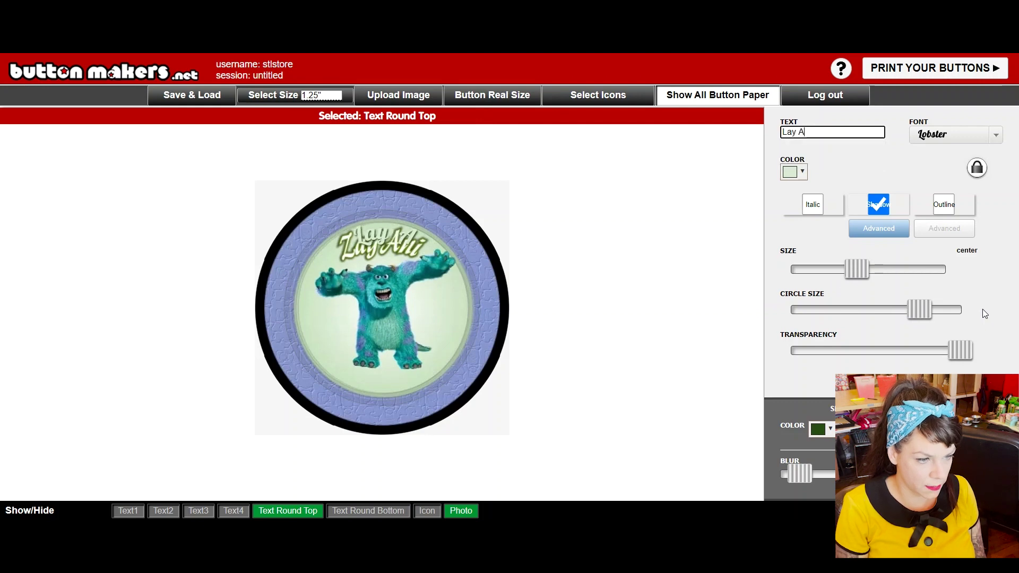
type("ni")
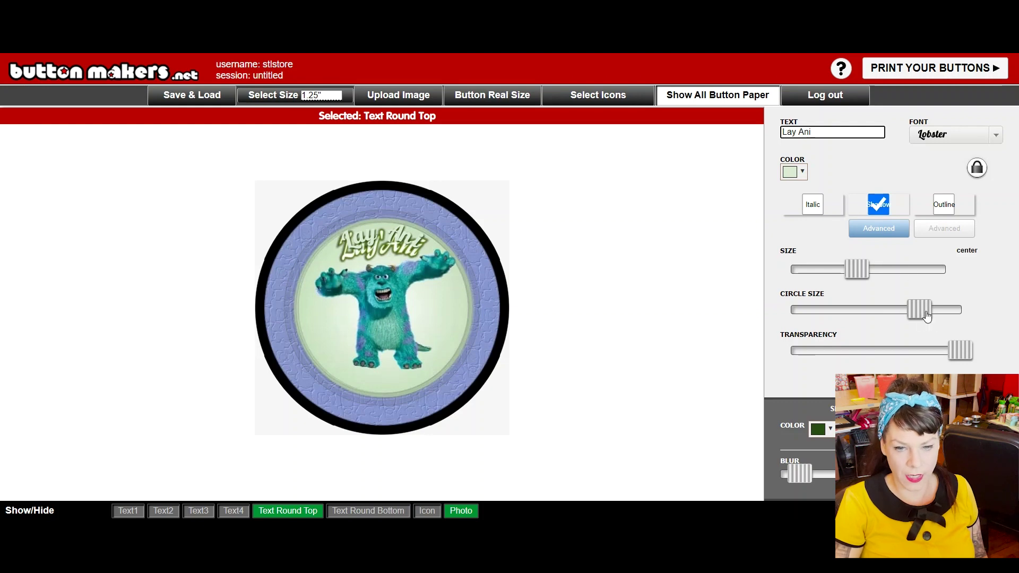
mouse_move(921, 310)
left_mouse_down()
mouse_move(933, 311)
mouse_move(923, 312)
left_mouse_up()
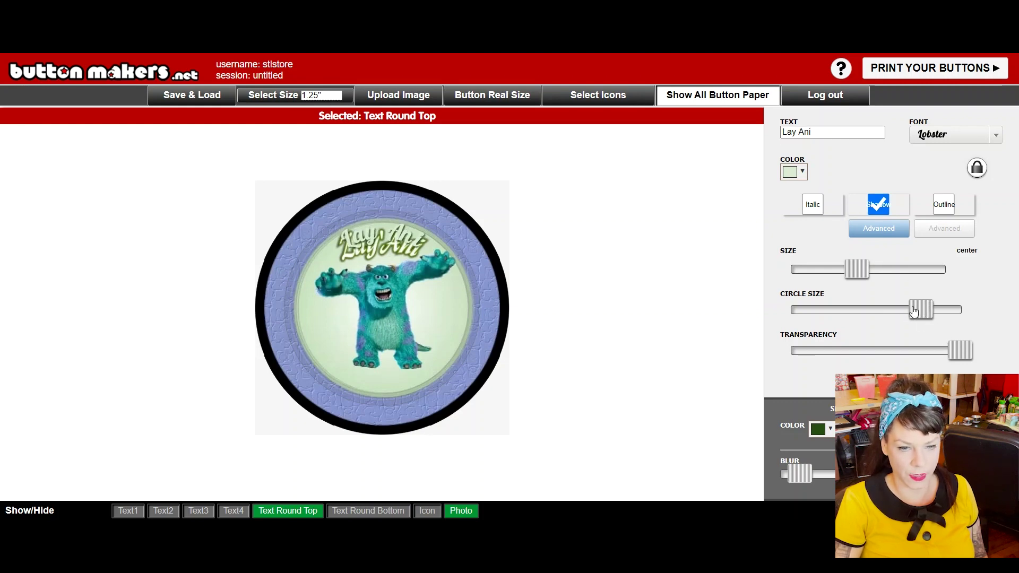
left_click_drag(856, 269, 904, 287)
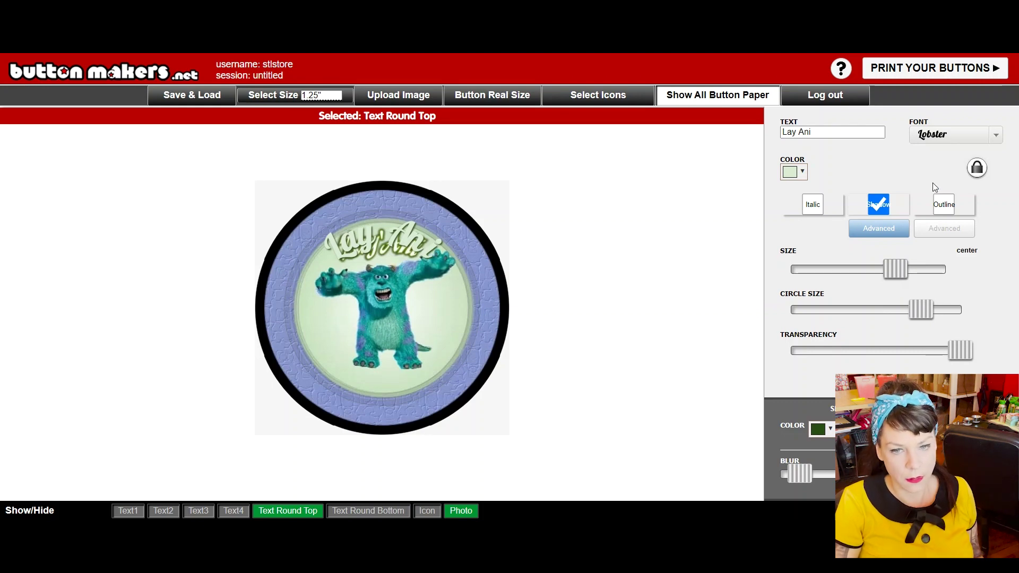
left_click(288, 510)
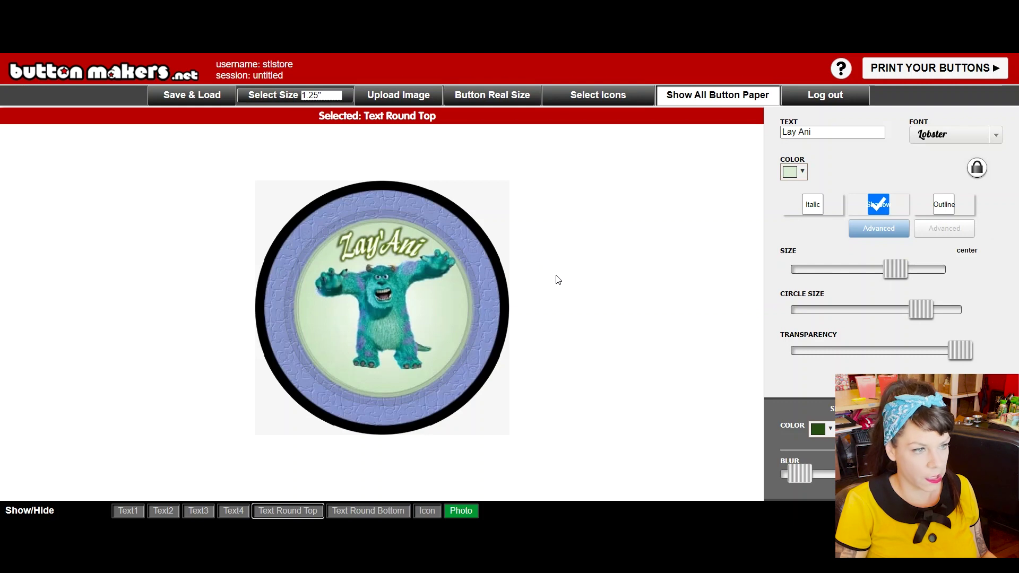
- Save the Sulley button as an image from the Save & Load menu
left_click(192, 94)
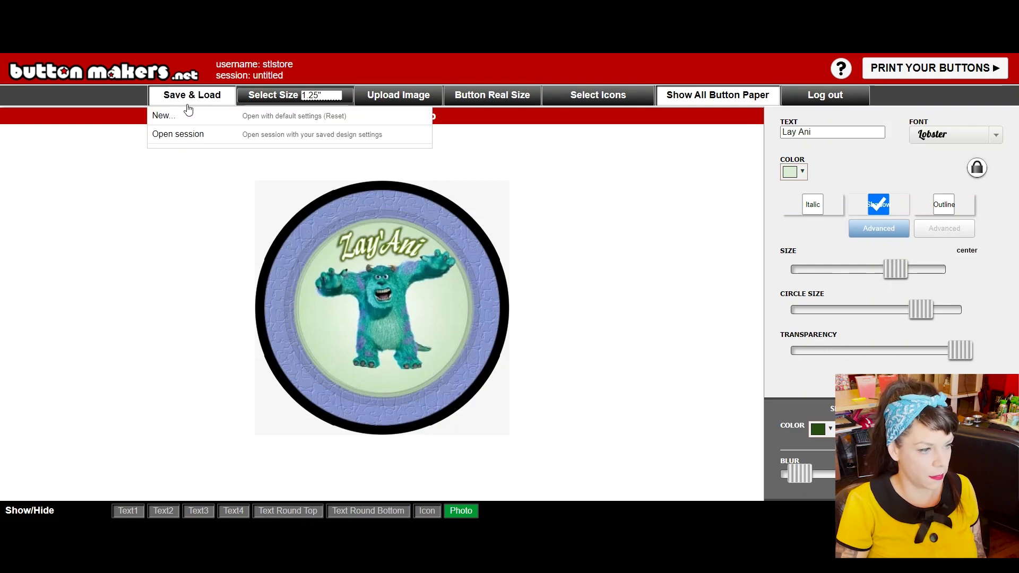
left_click(180, 189)
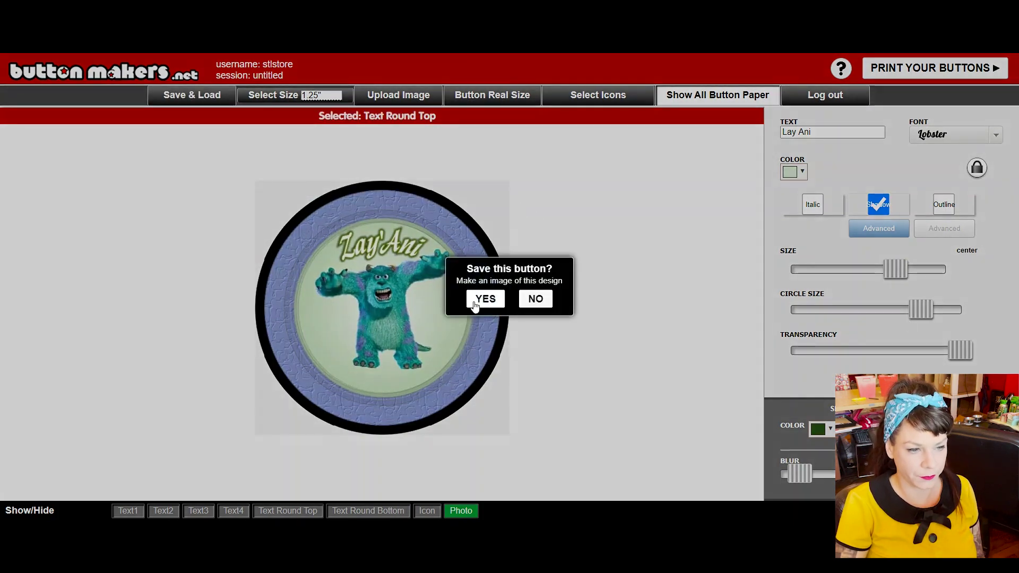
left_click(480, 298)
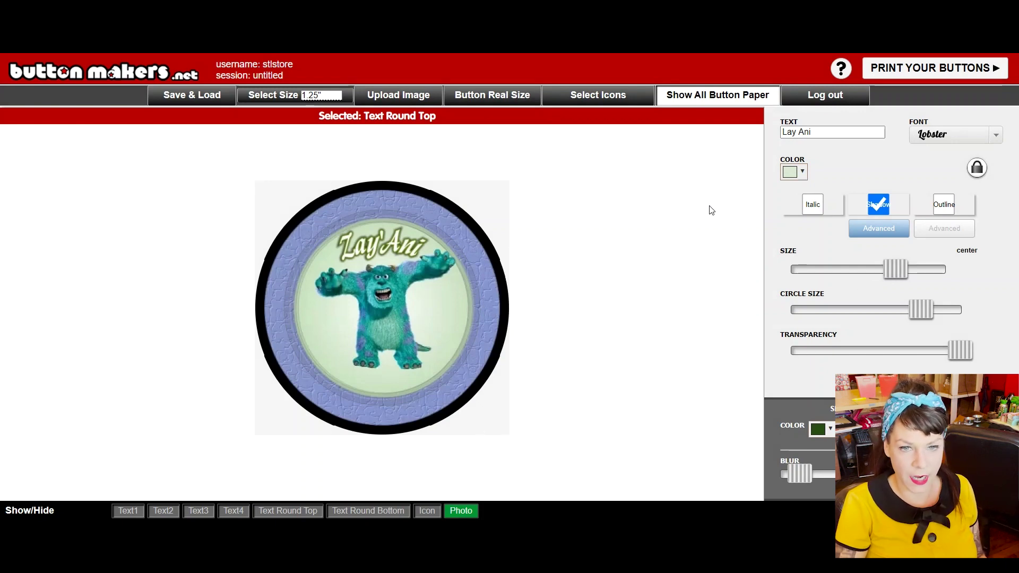
- Load the Mike Wazowski image into the button's photo
left_click(398, 96)
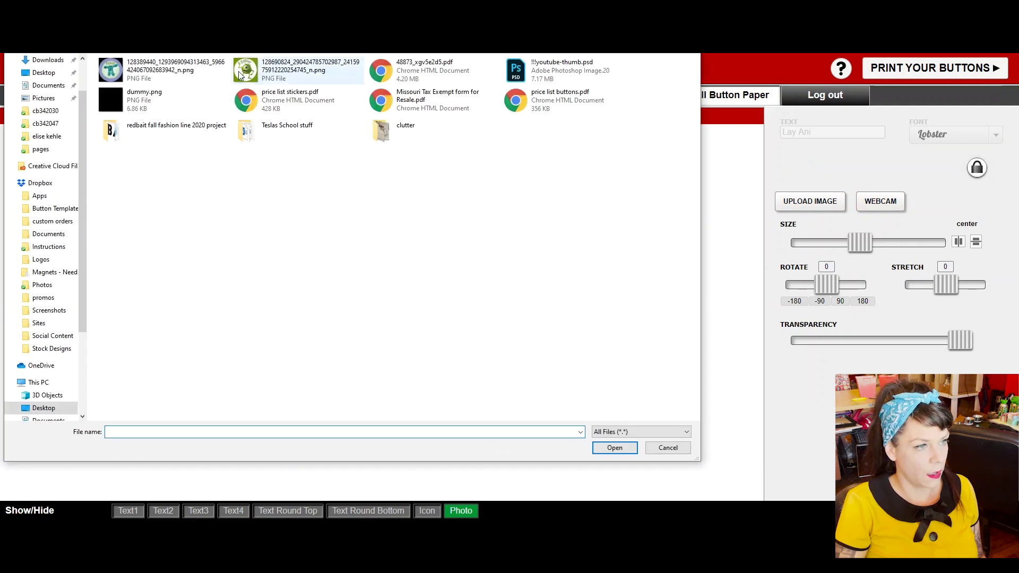
left_click(297, 69)
left_click(615, 448)
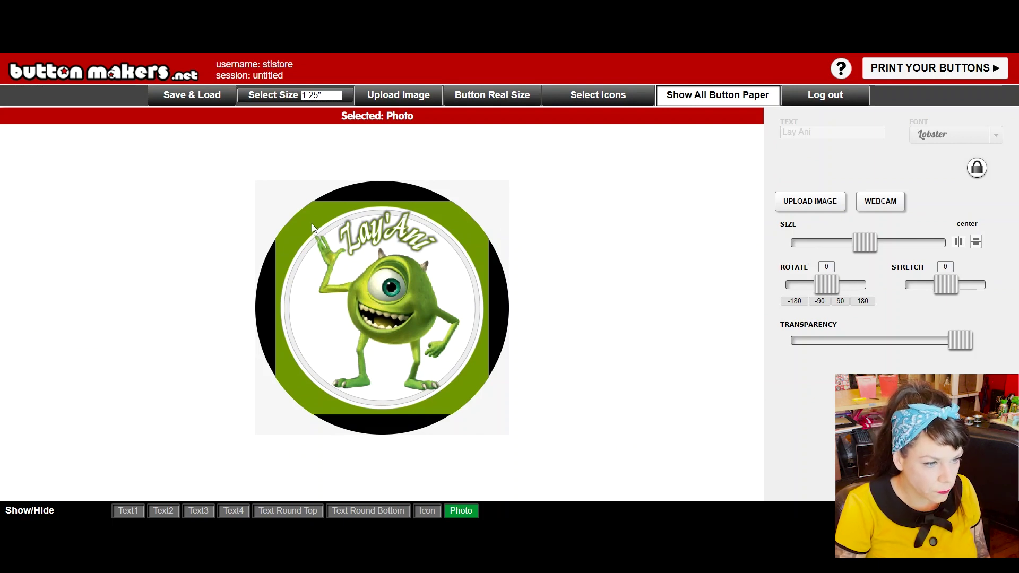
- Make the background a darker green and shrink the Mike photo slightly
left_click(501, 327)
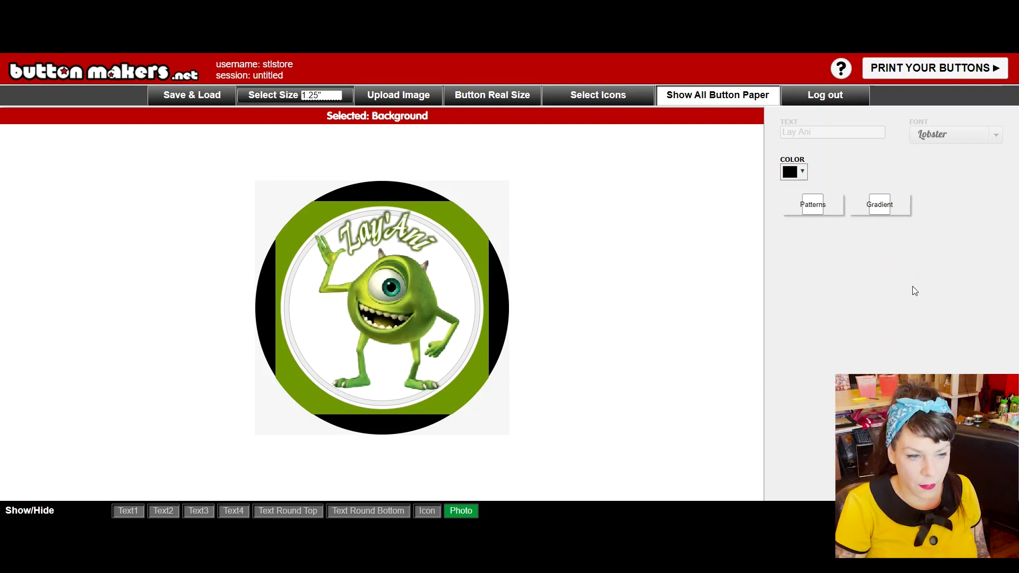
left_click(801, 171)
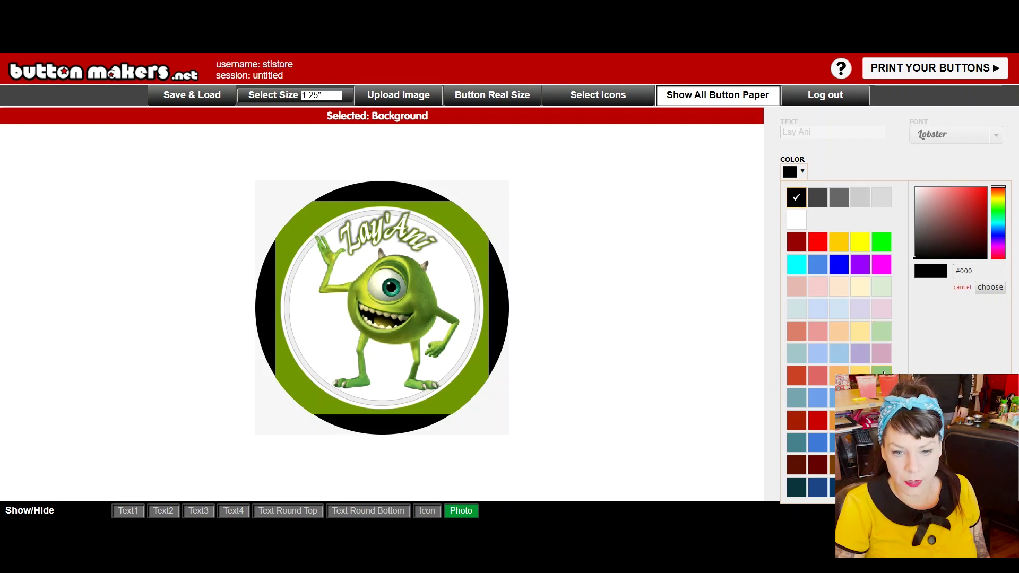
left_click(883, 374)
left_click(801, 171)
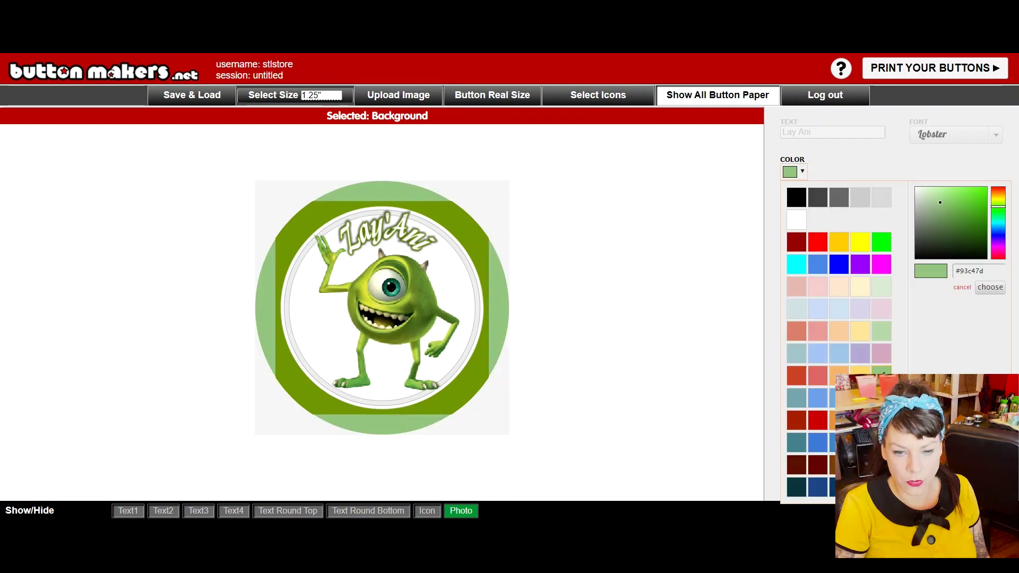
left_click(881, 396)
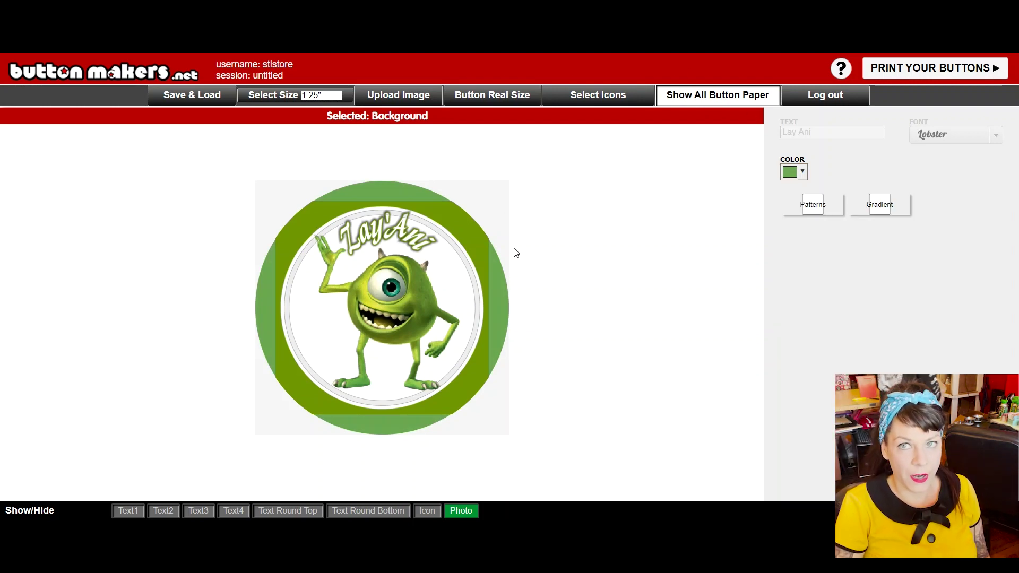
left_click(449, 221)
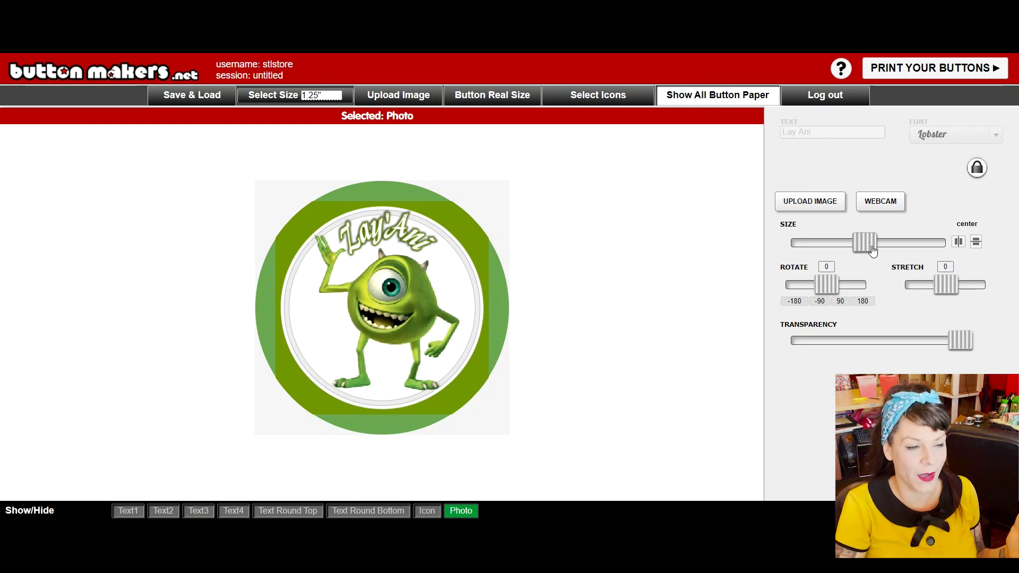
left_click_drag(873, 251, 858, 249)
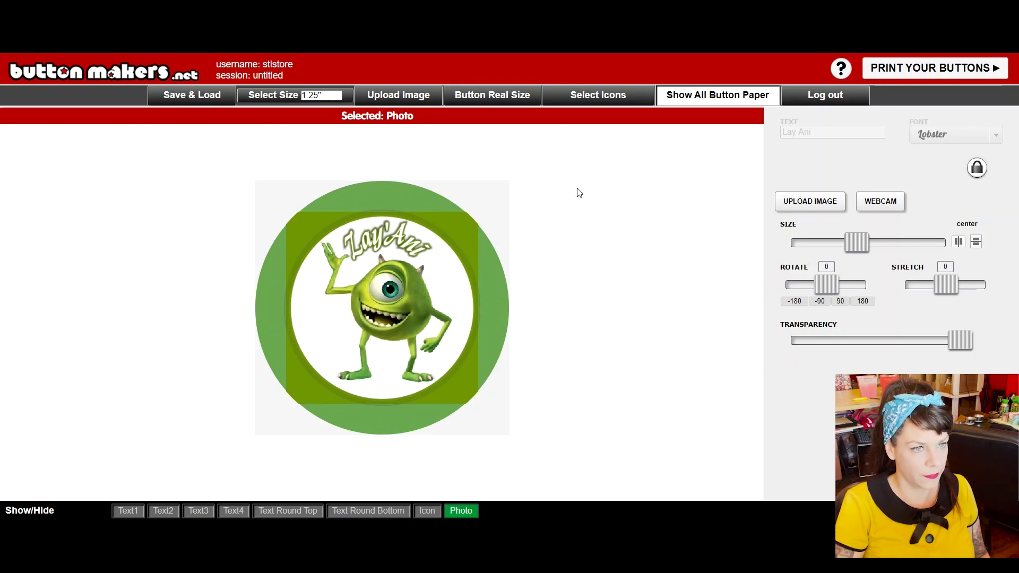
- Open Photopea in a new tab and load the Mike button image
key("ctrl+t")
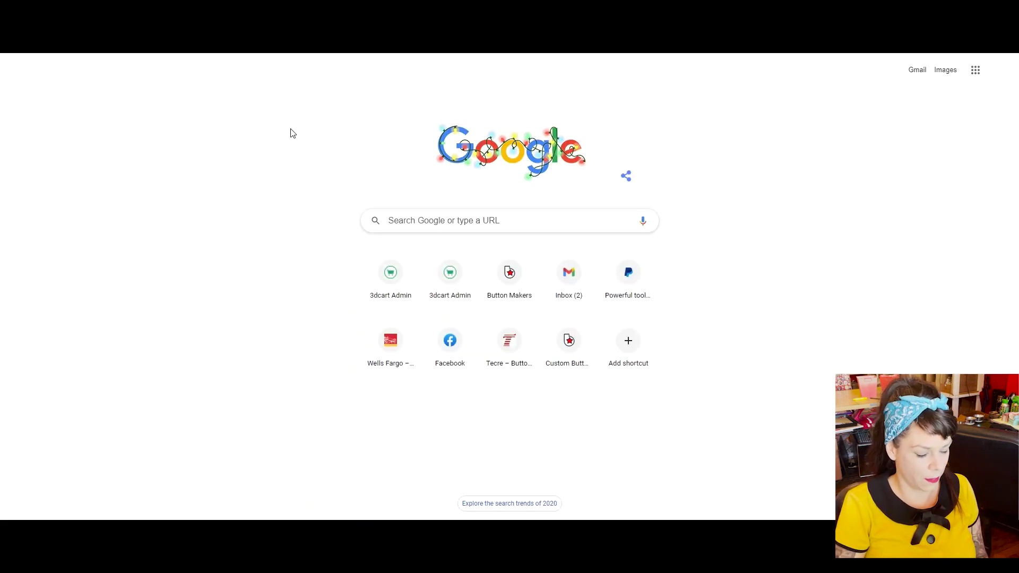
type("pho")
left_click(292, 130)
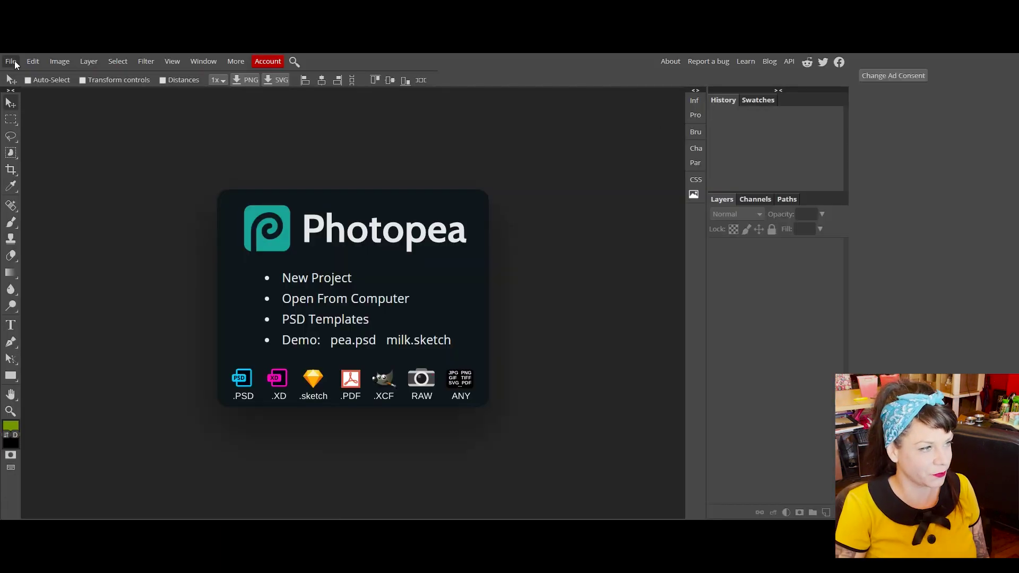
left_click(11, 61)
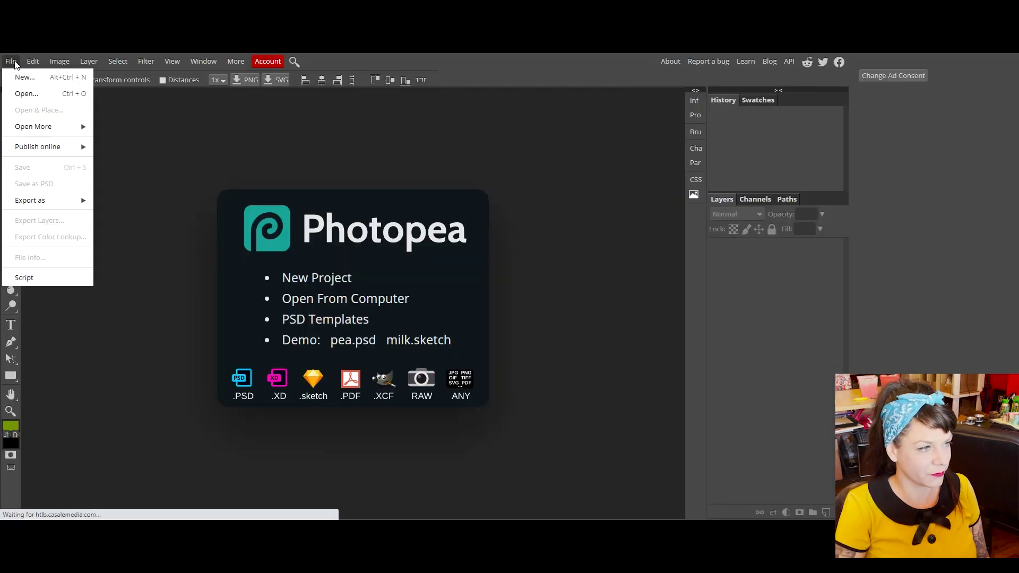
left_click(24, 89)
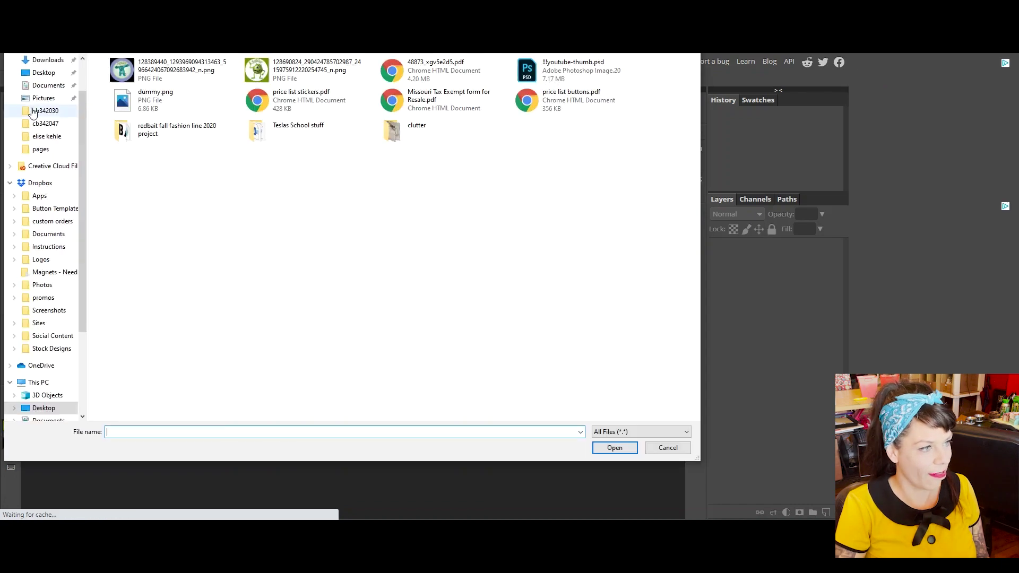
left_click(610, 447)
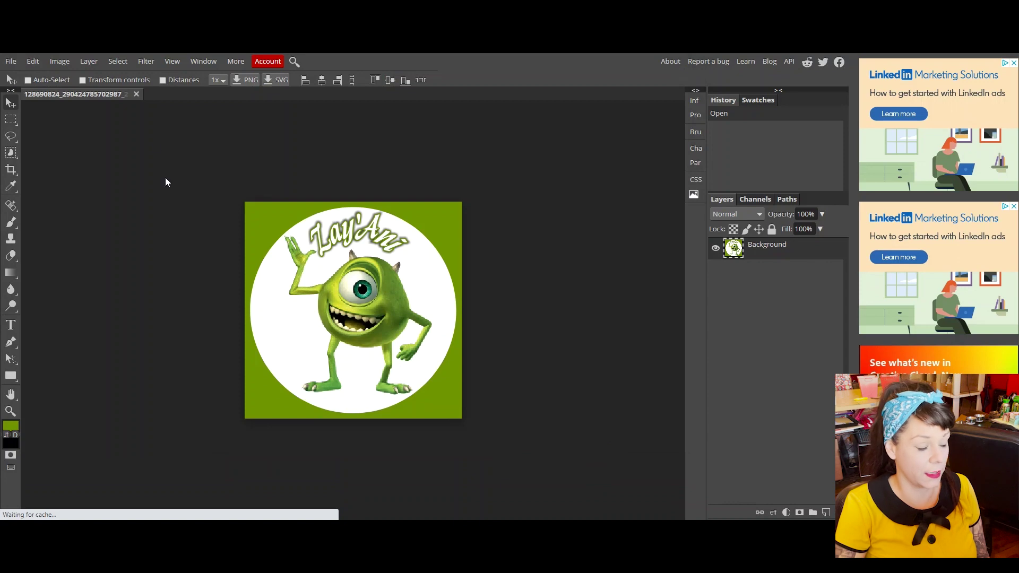
- Sample the green border with the Eyedropper and copy its hex code 6f9701
left_click(12, 187)
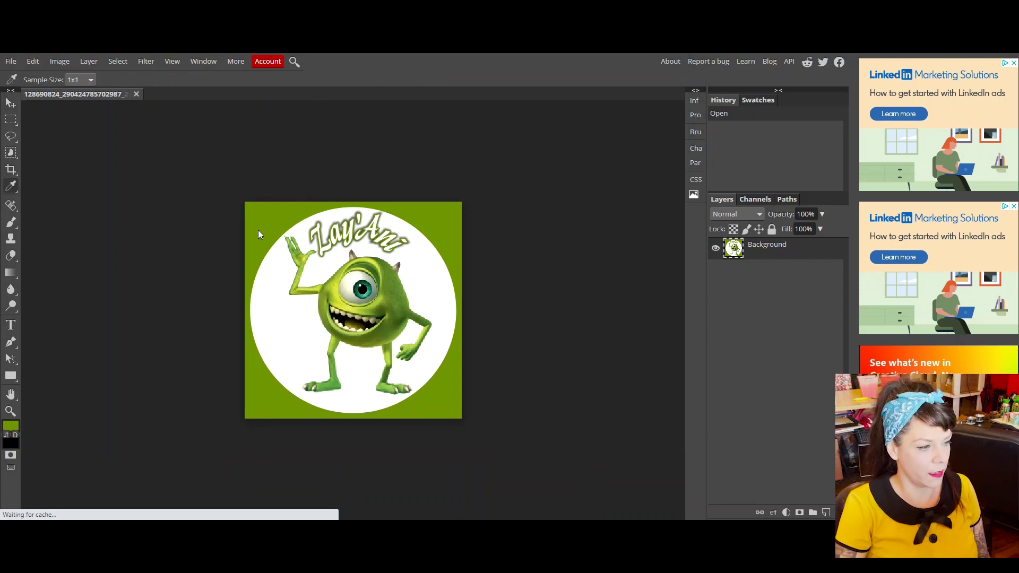
left_click(10, 426)
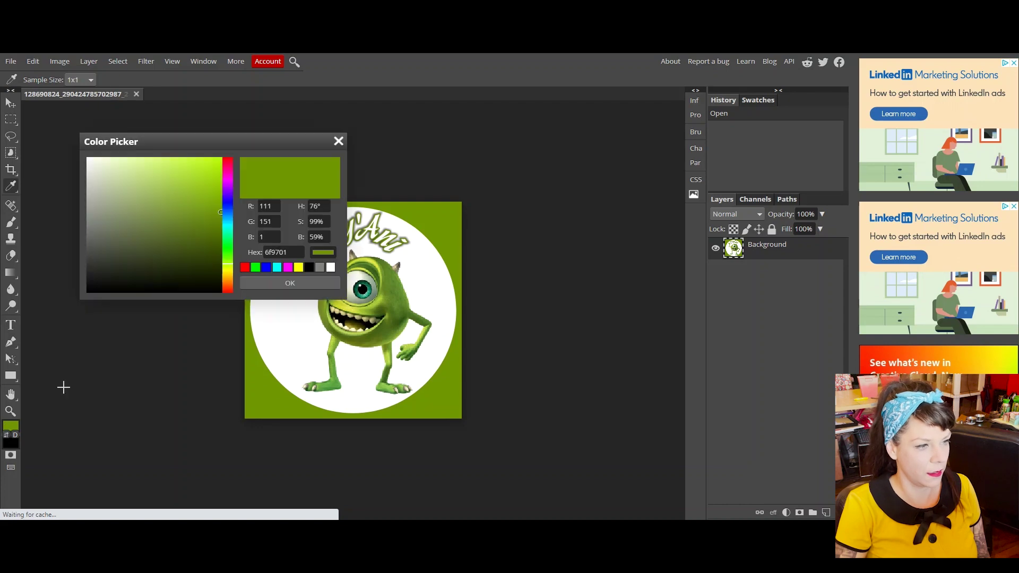
left_click(281, 252)
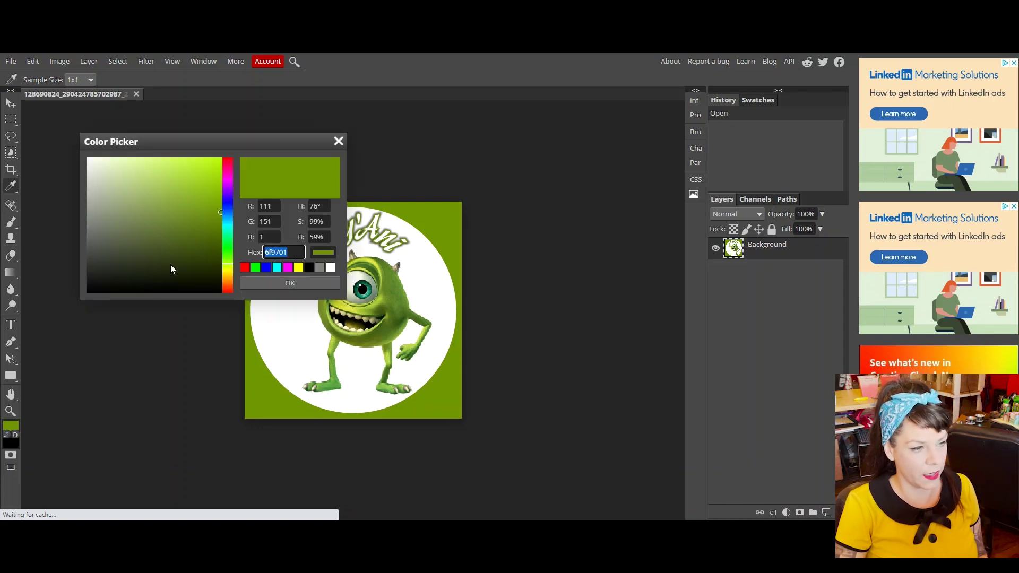
left_click(338, 141)
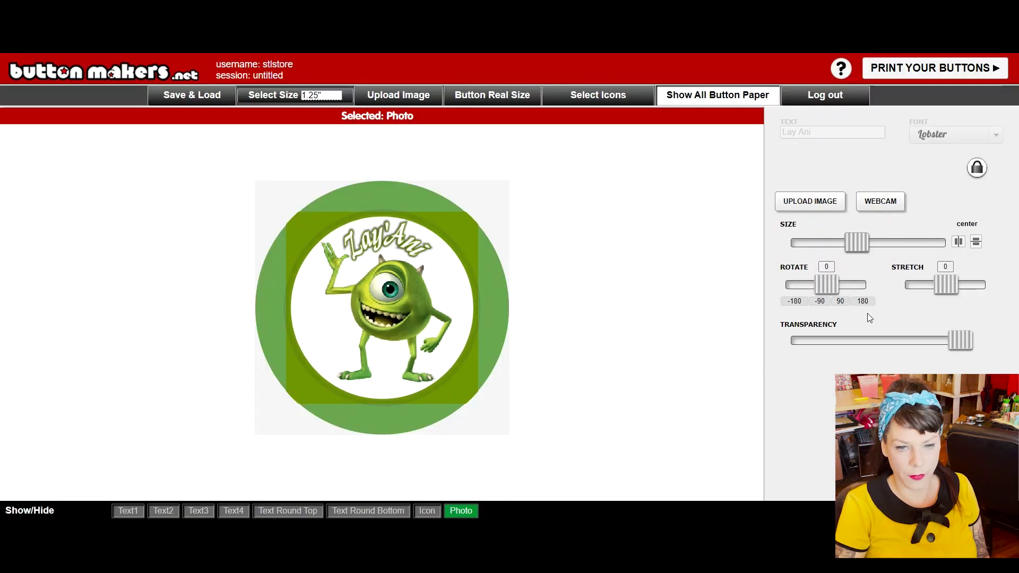
- Paste hex 6f9701 as the background colour, then nudge the Mike photo's size down
left_click(425, 206)
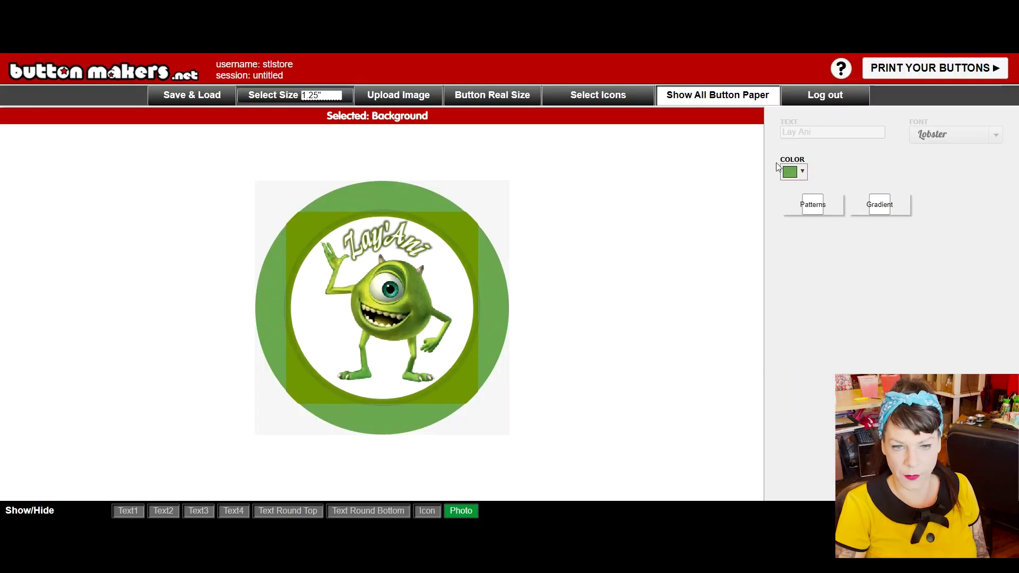
left_click(801, 172)
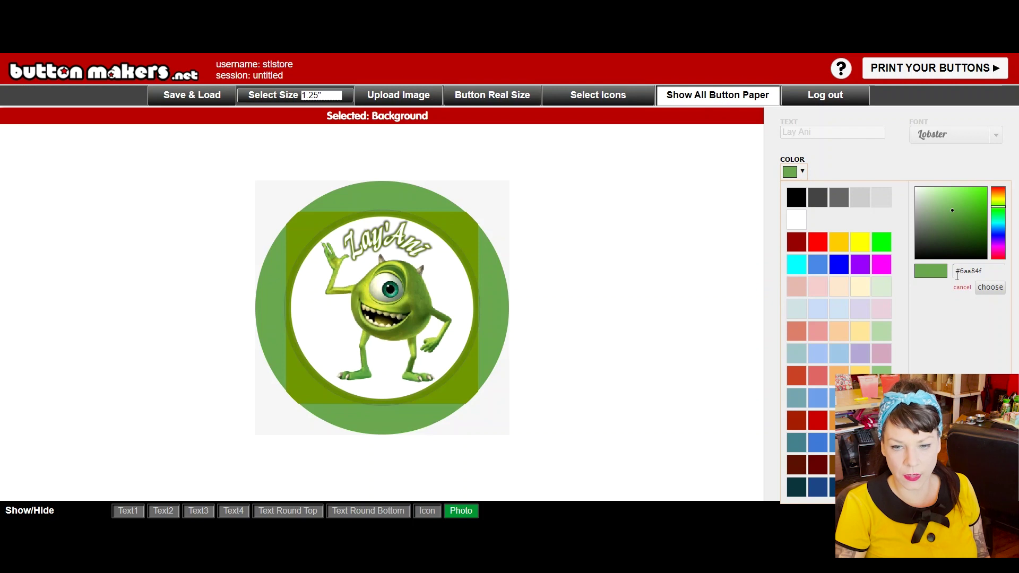
left_click(992, 271)
key("ctrl+a")
type("#6f9701")
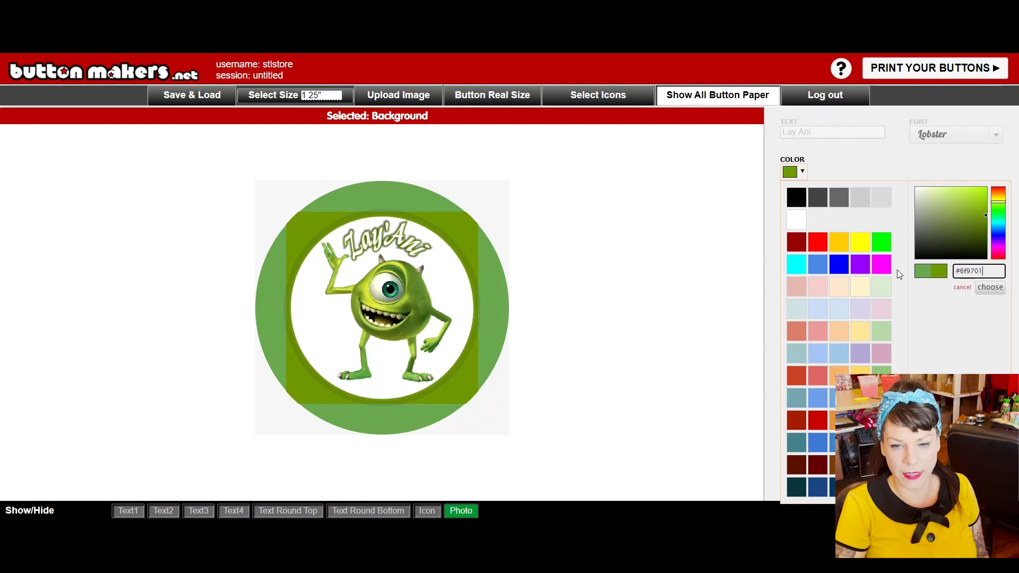
left_click(987, 289)
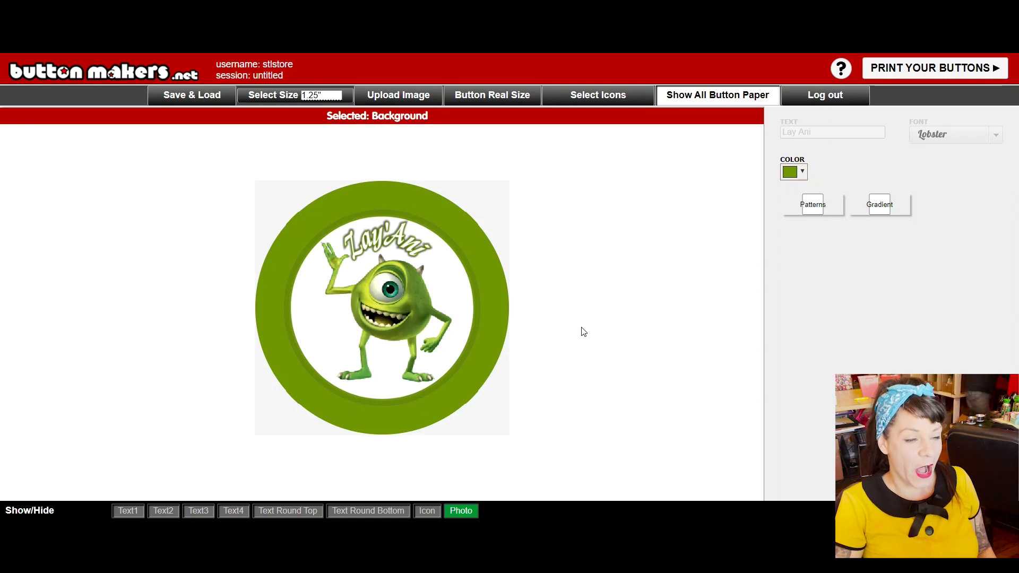
left_click(419, 235)
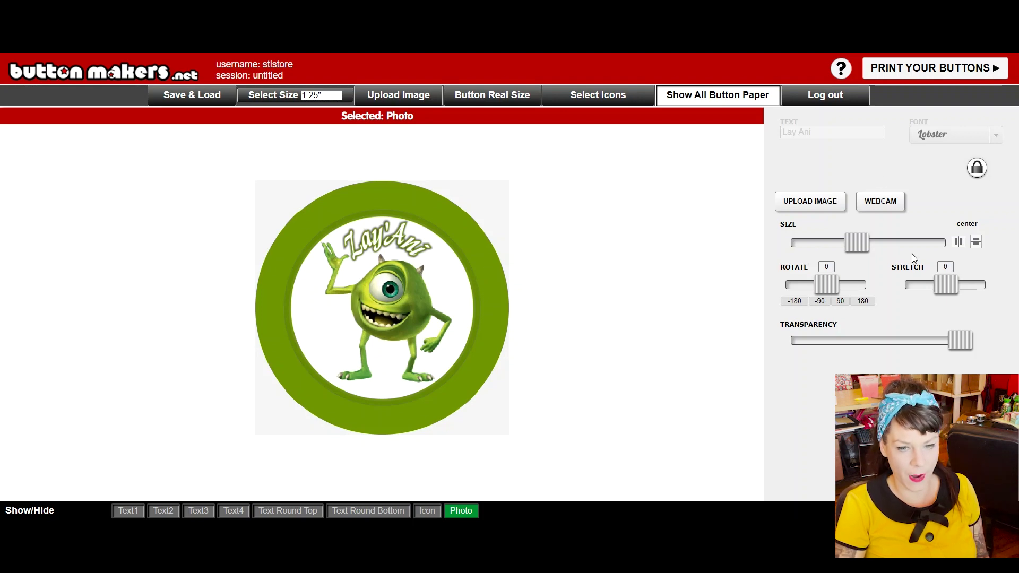
left_click_drag(863, 247, 857, 245)
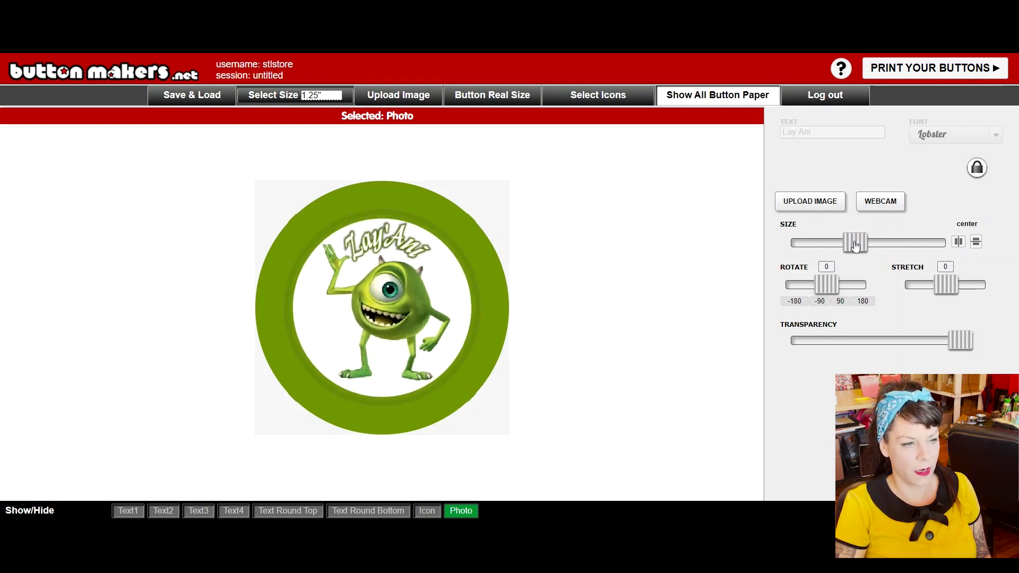
- Save the Mike button design as stlstore_015_1.25.jpg
mouse_move(183, 103)
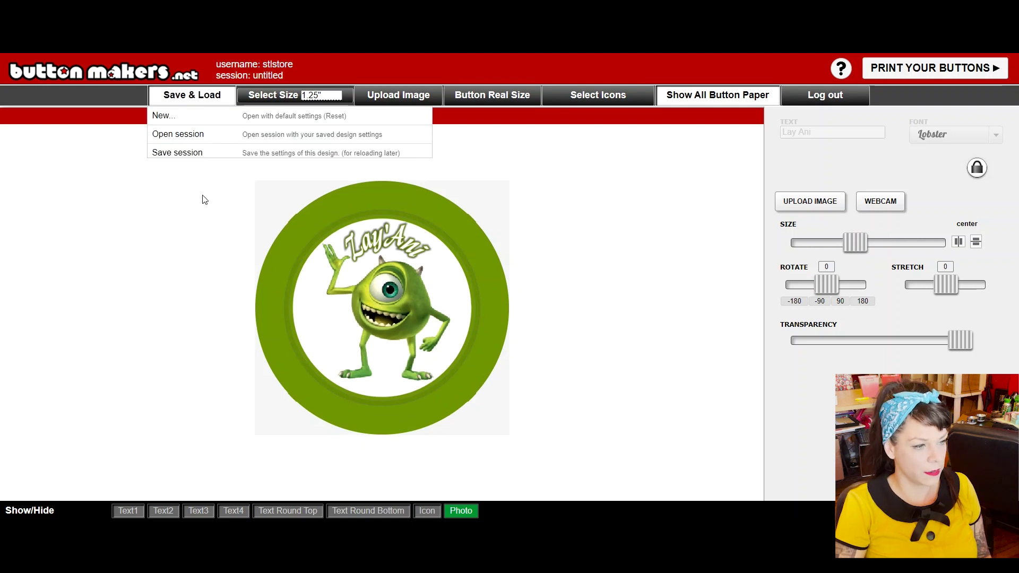
left_click(196, 191)
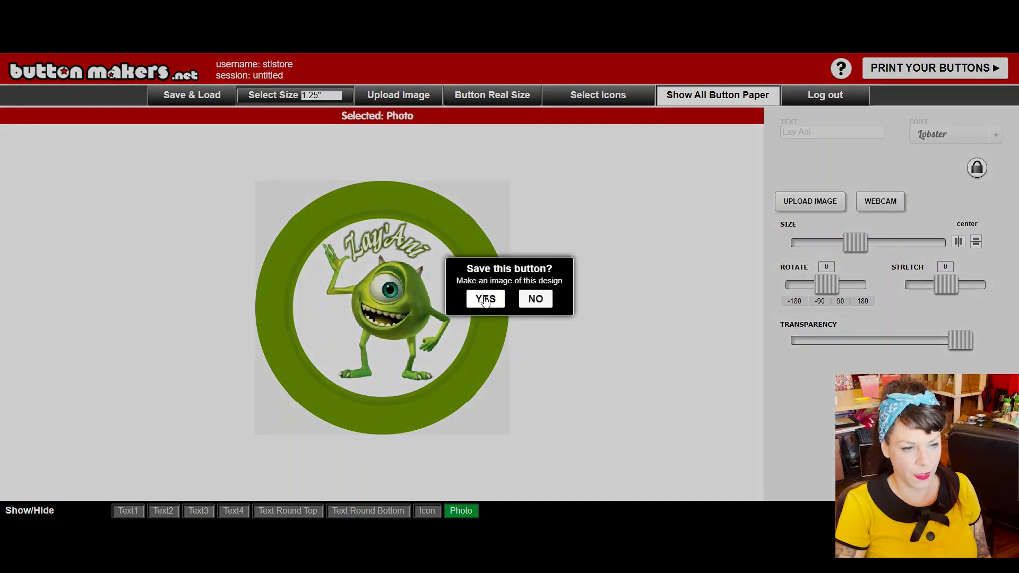
left_click(485, 299)
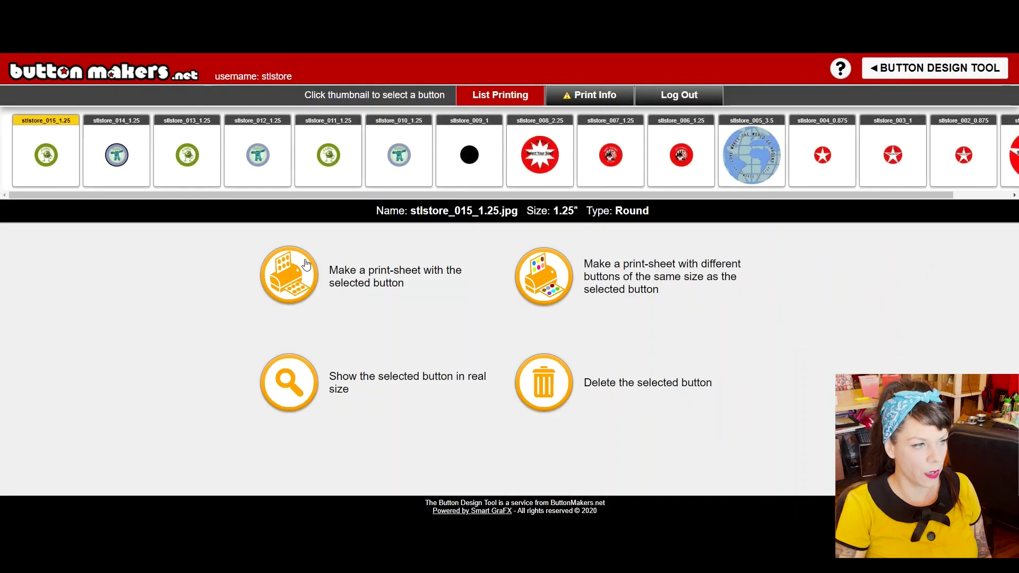
- Start a mixed 1.25-inch print sheet and fill four rows alternating Mike and Sulley buttons
left_click(544, 279)
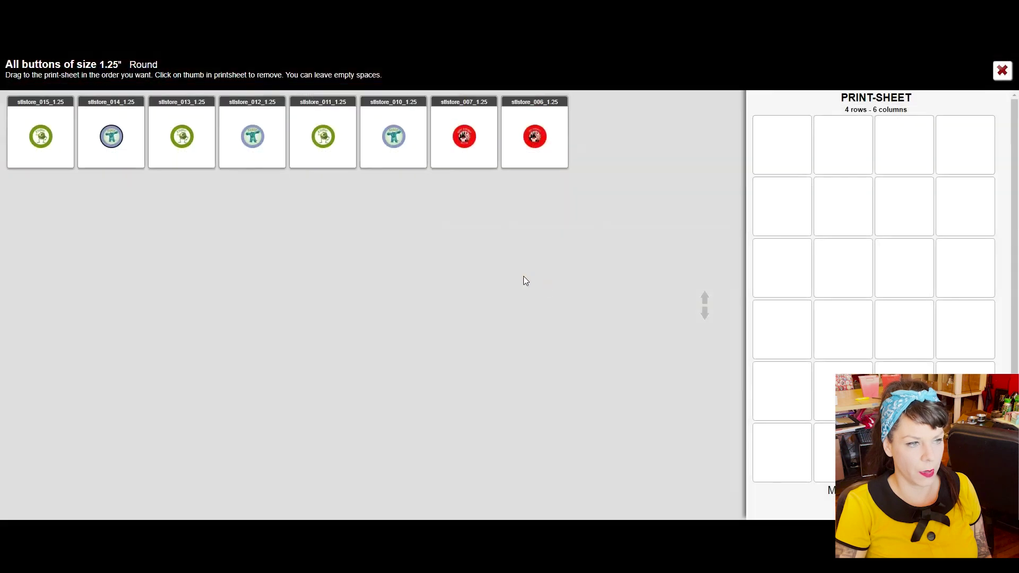
left_click_drag(35, 144, 774, 166)
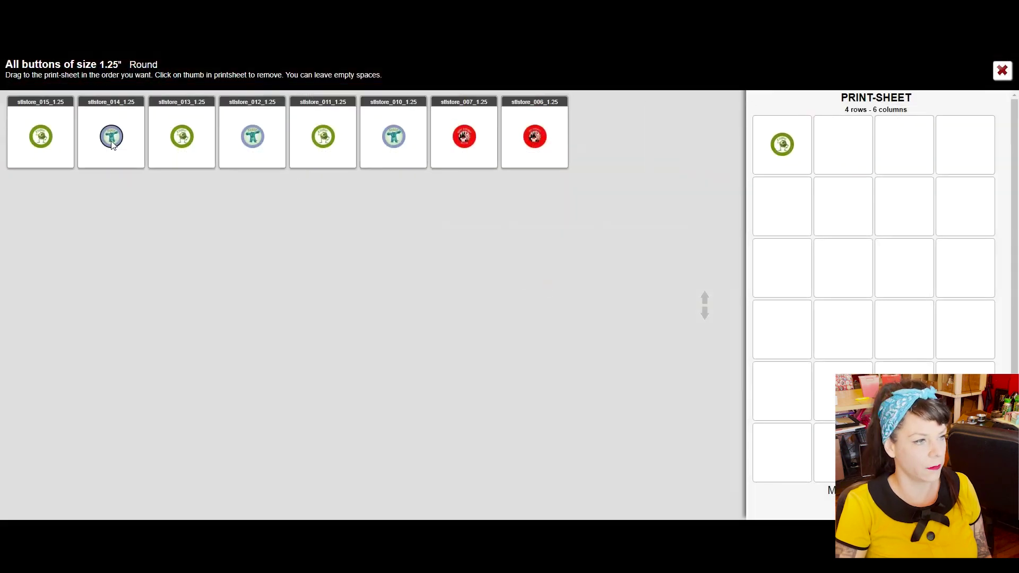
left_click_drag(113, 145, 833, 154)
left_click_drag(59, 154, 774, 212)
left_click_drag(101, 137, 841, 210)
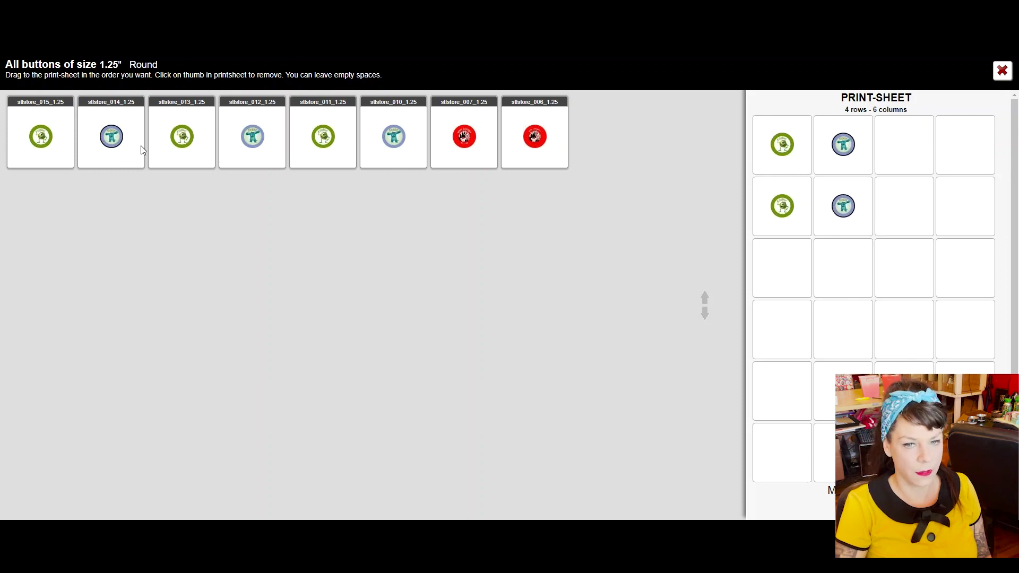
left_click_drag(58, 139, 794, 259)
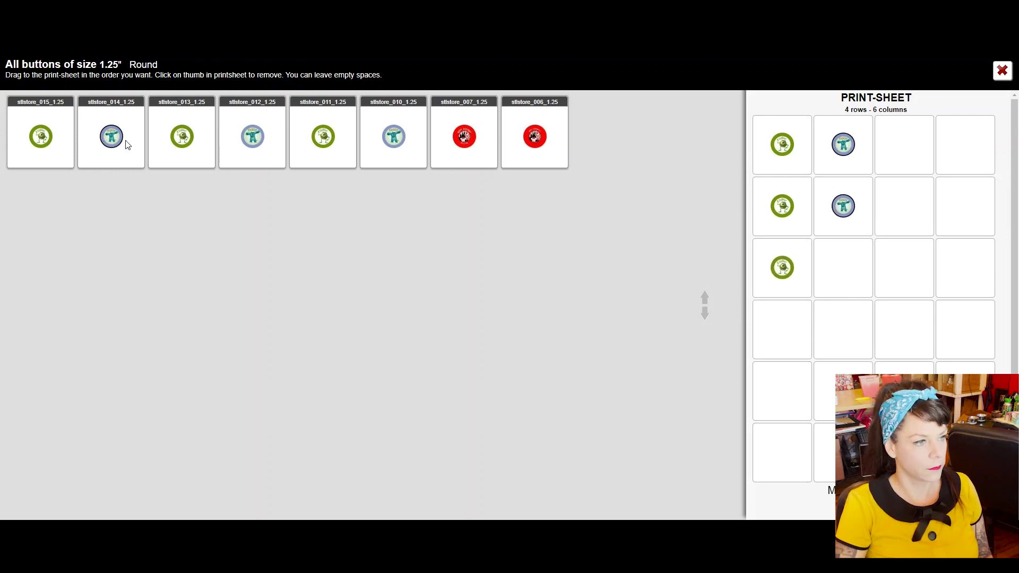
left_click_drag(128, 145, 867, 278)
left_click_drag(43, 153, 786, 357)
left_click_drag(109, 139, 794, 345)
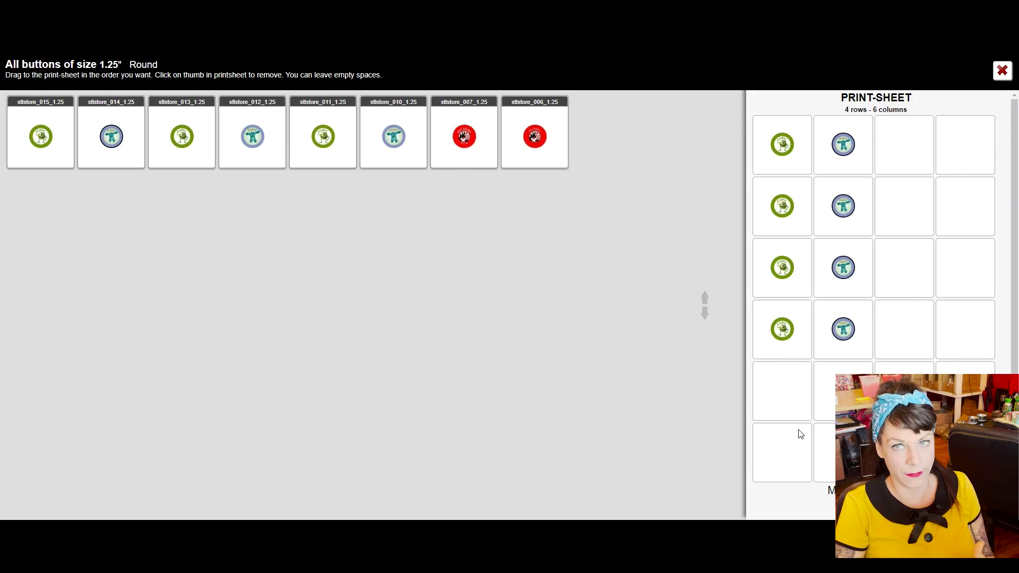
- Generate the printable print_1.25_dd5.php page of the eight buttons
scroll(875, 286, "down", 1)
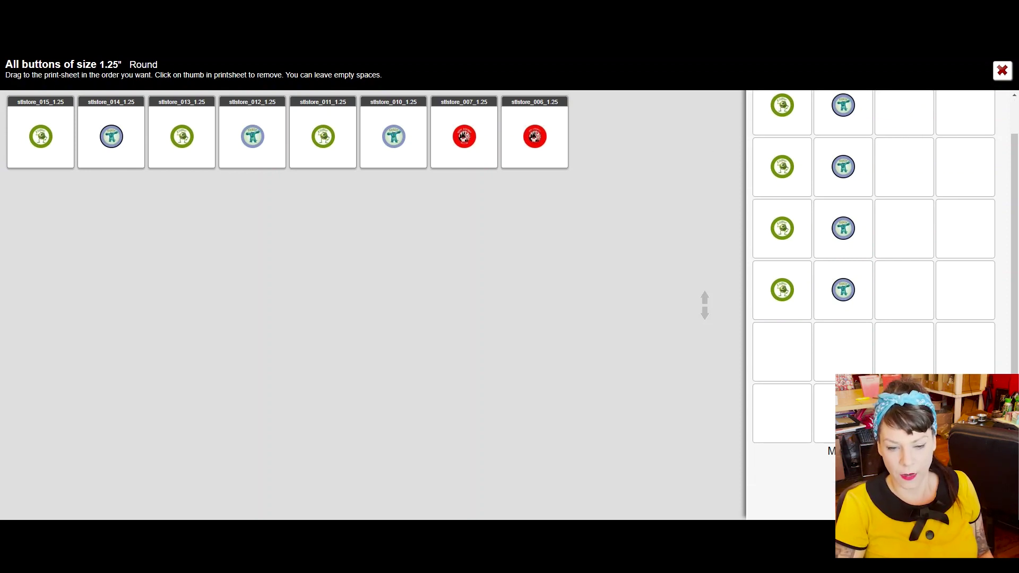
scroll(876, 286, "up", 1)
scroll(907, 161, "down", 1)
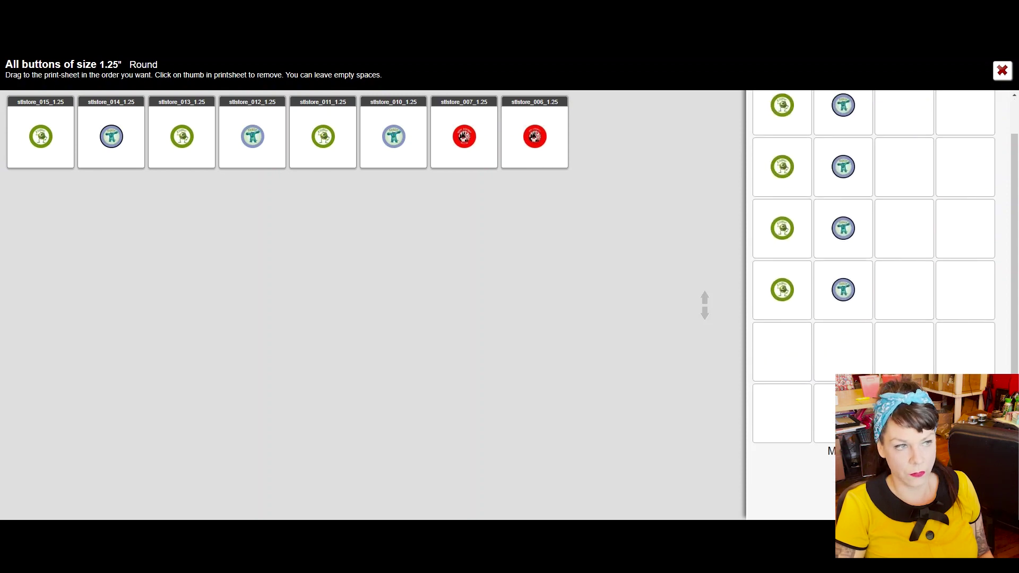
left_click(874, 450)
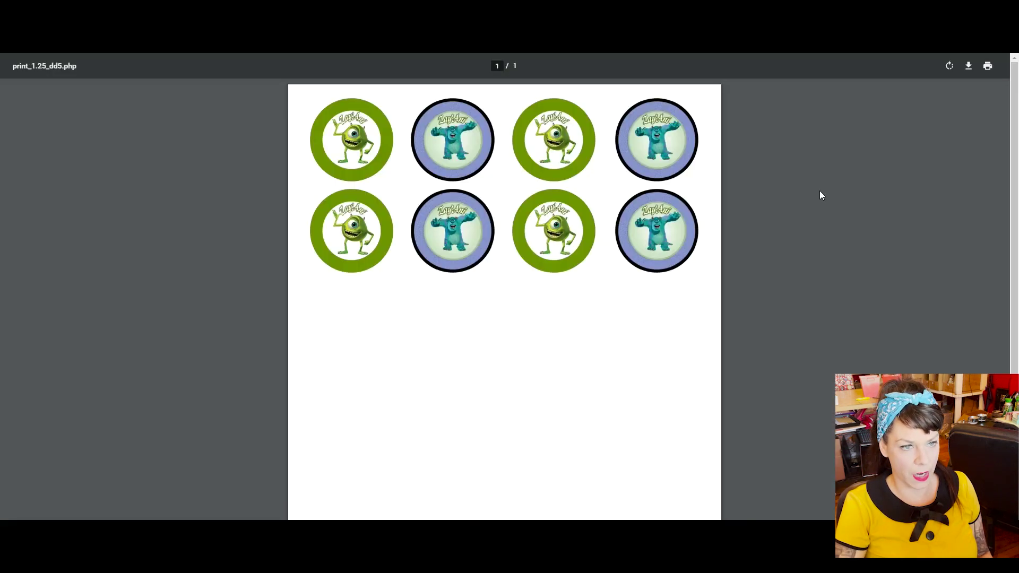
- Print the print_1.25_dd5.php button sheet with a custom scale of 100 on Letter paper
left_click(987, 66)
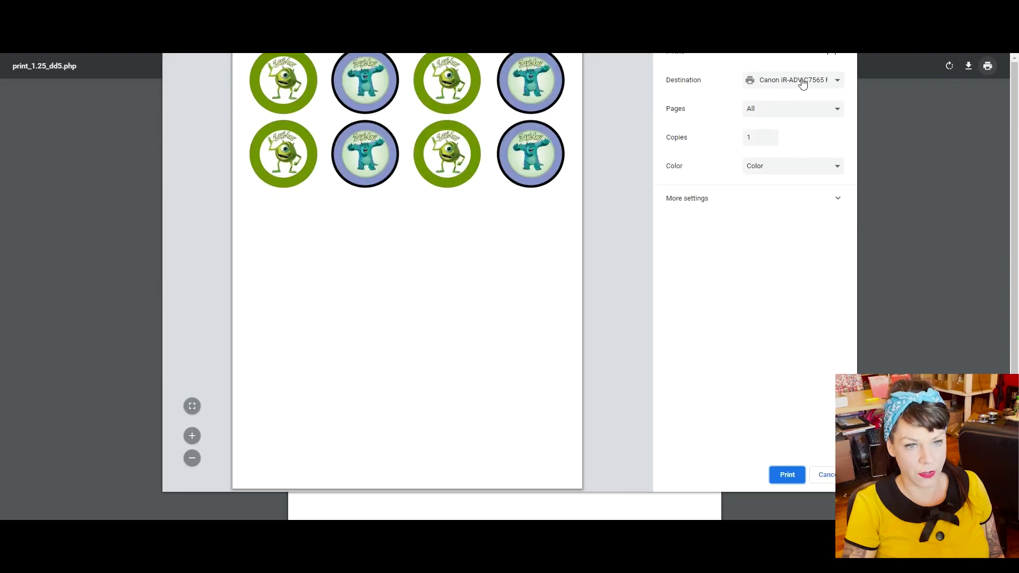
left_click(838, 200)
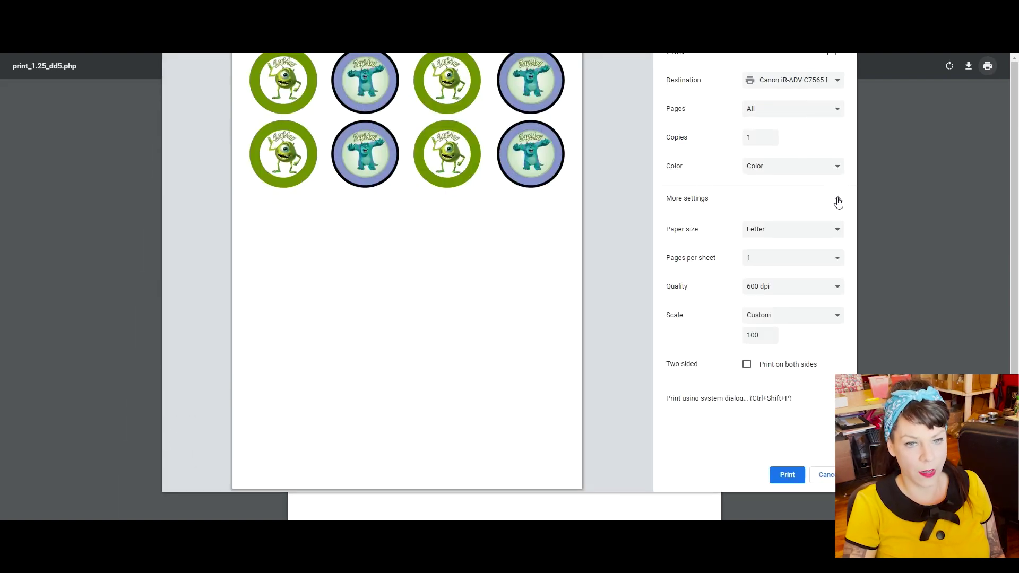
double_click(752, 335)
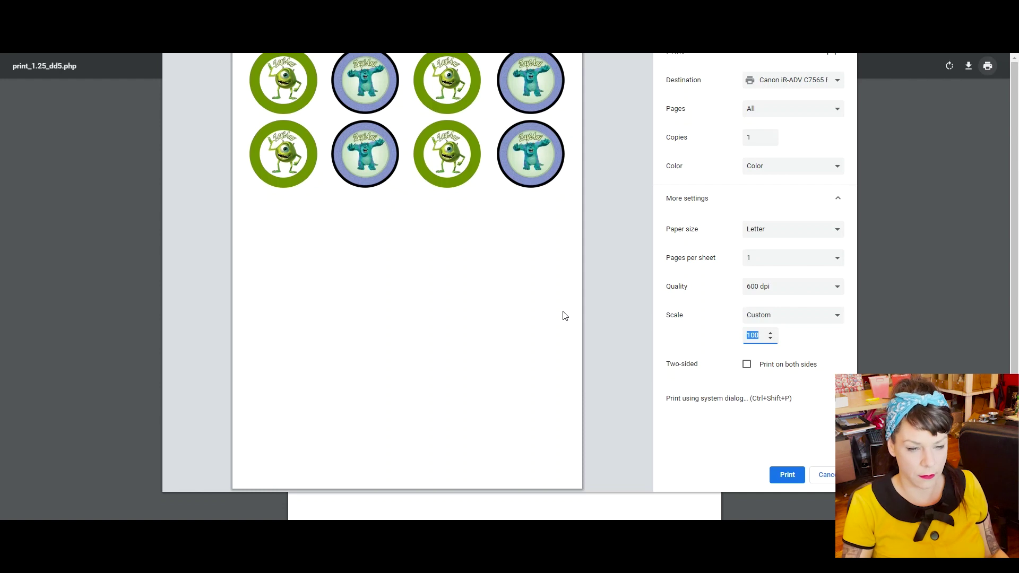
left_click(785, 475)
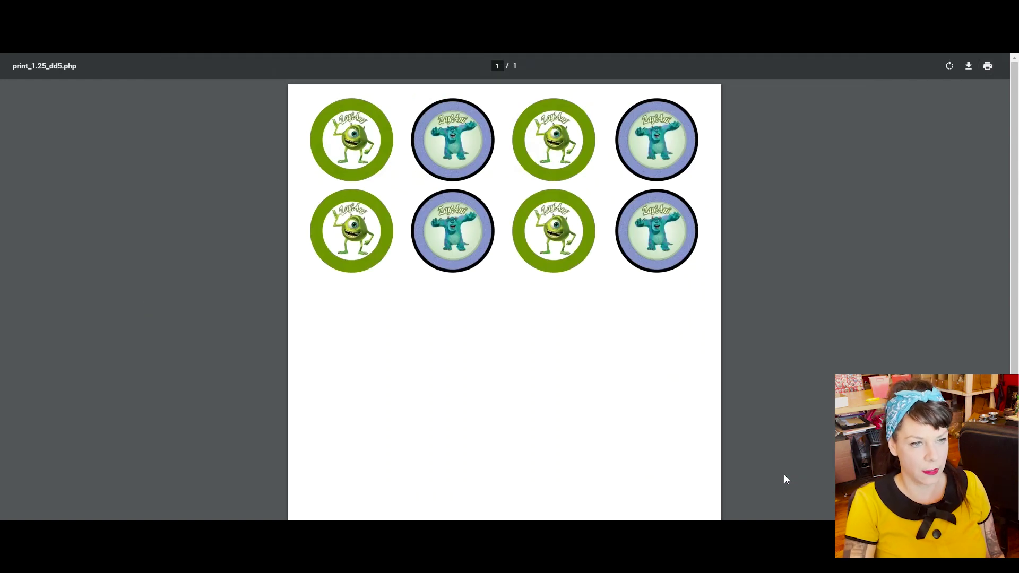